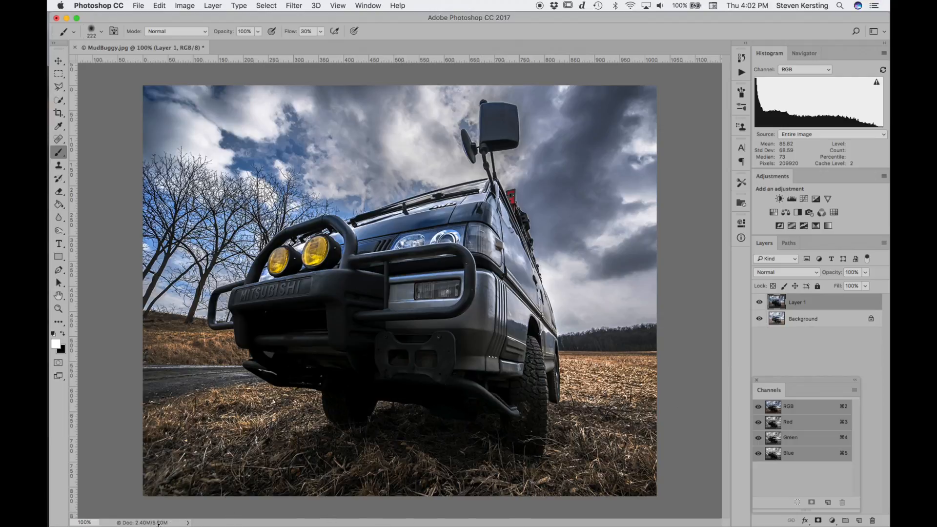
Compare the image with and without Layer 1, then add a layer mask to Layer 1 and invert it to black.
{"action": "left_click", "coordinate": [759, 302]}
{"action": "left_click", "coordinate": [759, 303]}
{"action": "left_click", "coordinate": [818, 520]}
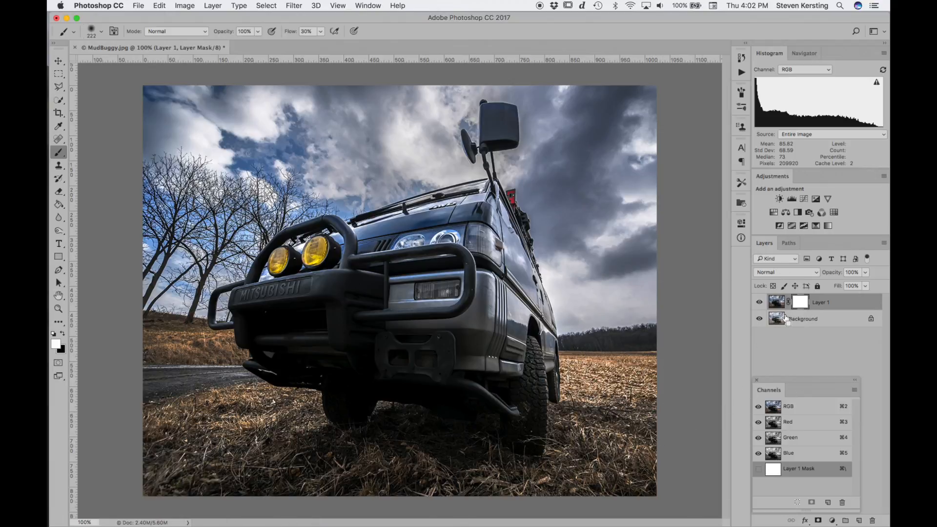
{"action": "key", "text": "super+i"}
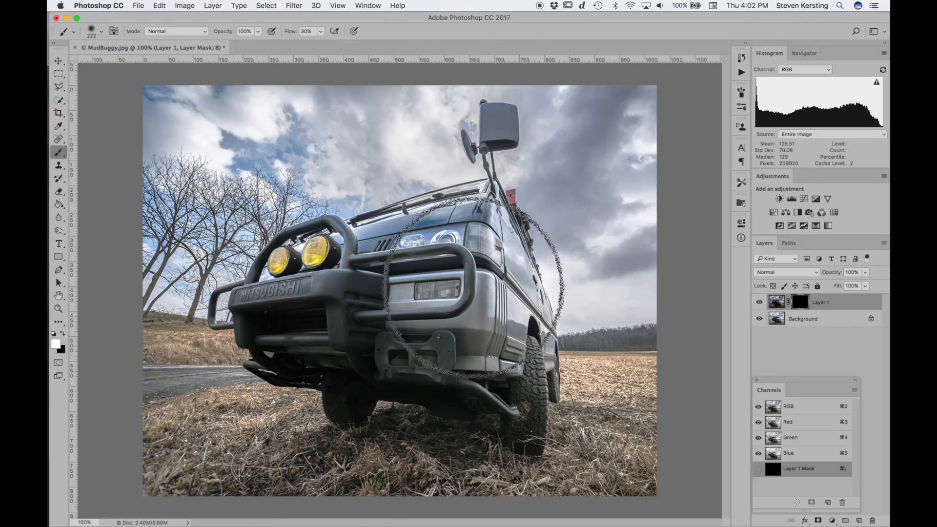
Try a soft white brush dab on the Layer 1 mask over the vehicle, view the mask alone, and undo the dab.
{"action": "left_click", "coordinate": [466, 291]}
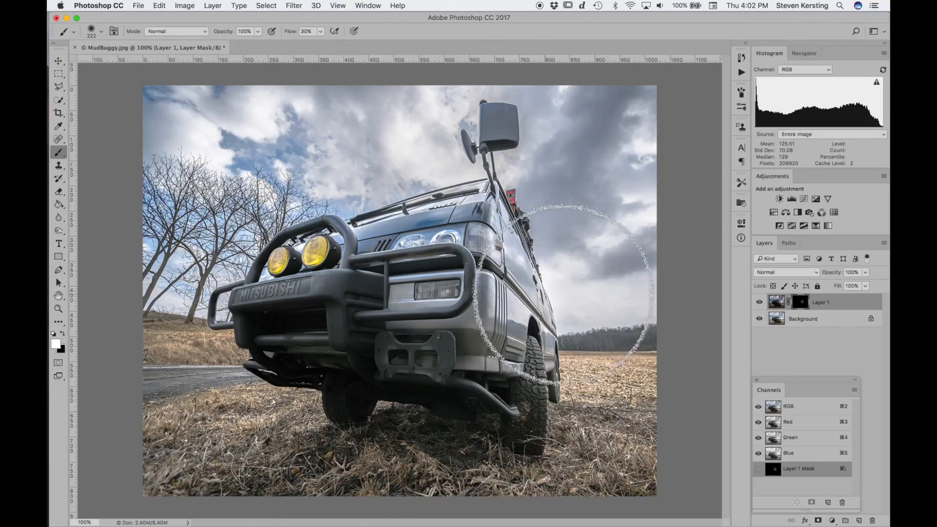
{"action": "left_click", "coordinate": [799, 303], "text": "alt"}
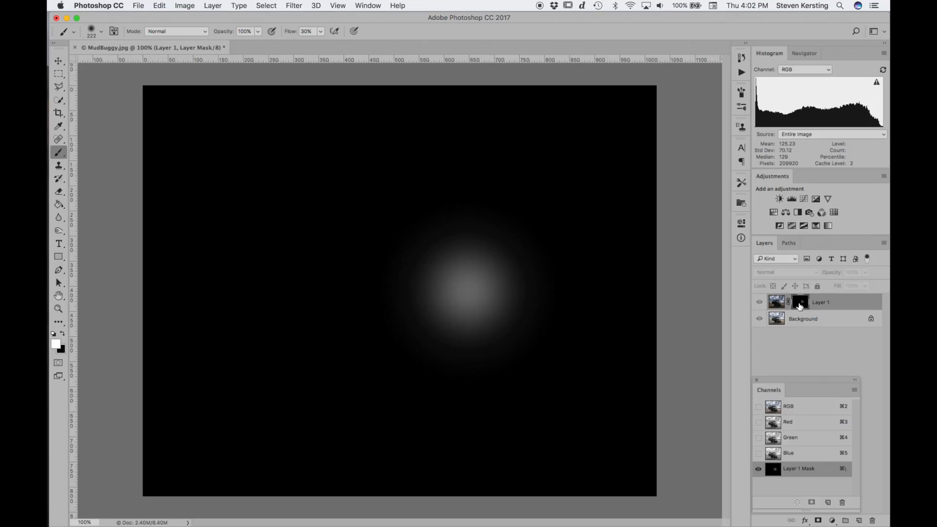
{"action": "left_click", "coordinate": [799, 302], "text": "alt"}
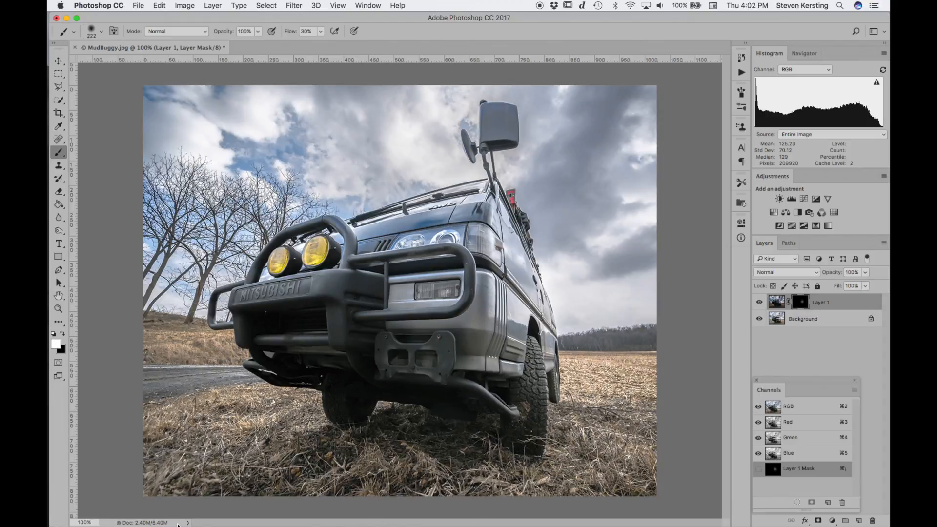
{"action": "key", "text": "super+z"}
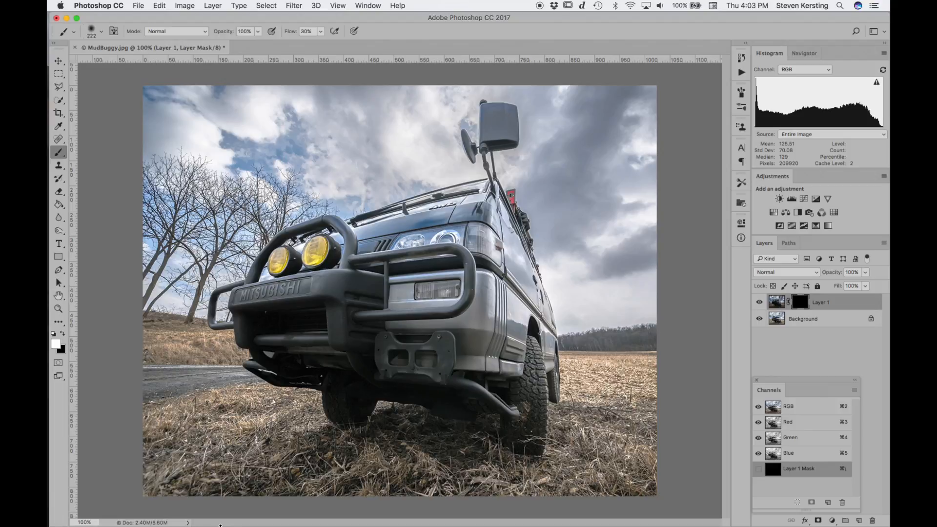
Duplicate the Blue channel within the same document, keeping the suggested name.
{"action": "left_click", "coordinate": [793, 458]}
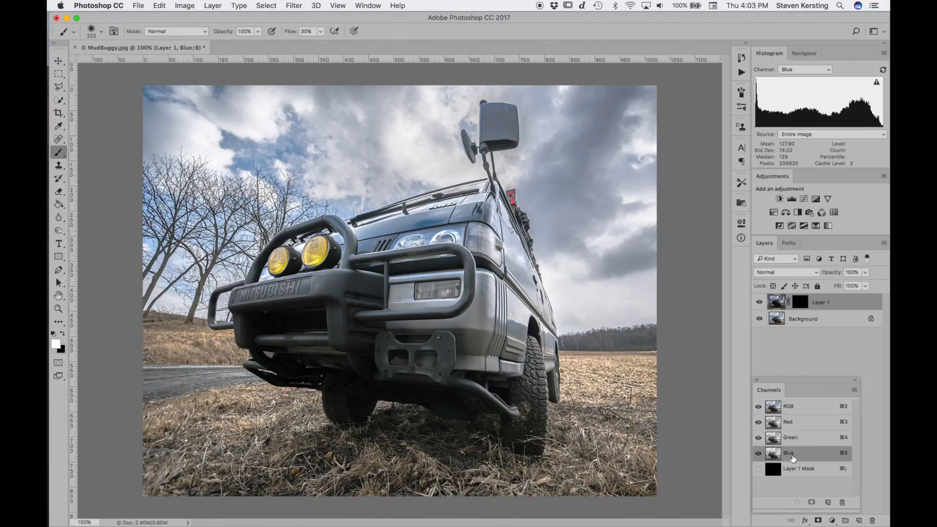
{"action": "right_click", "coordinate": [792, 456]}
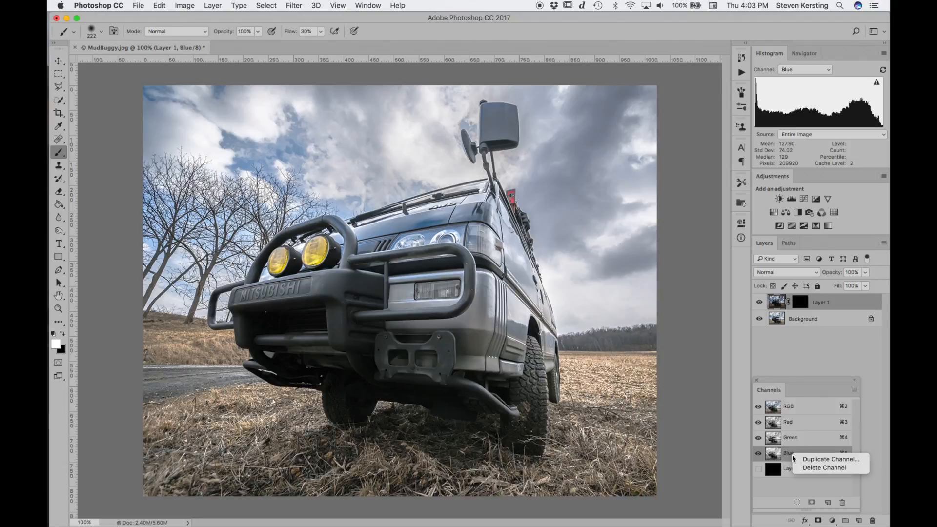
{"action": "left_click", "coordinate": [817, 459]}
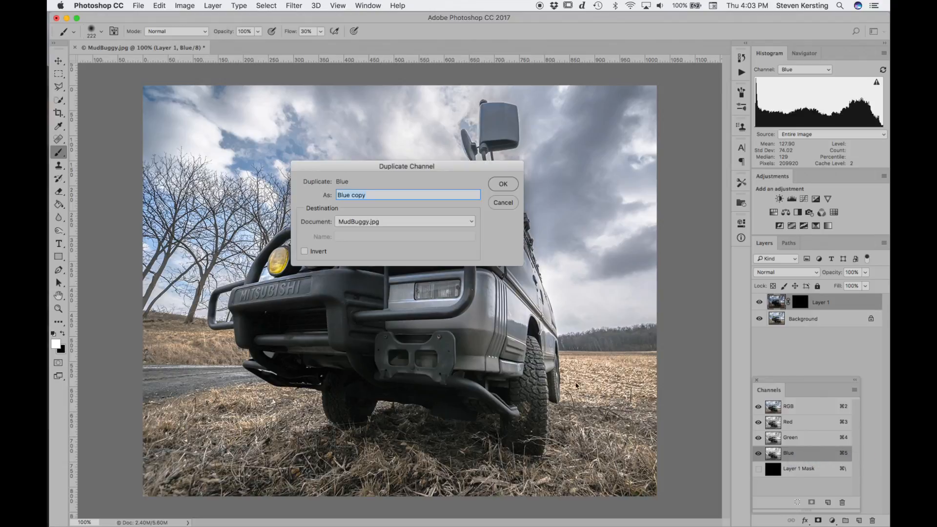
{"action": "left_click", "coordinate": [504, 184]}
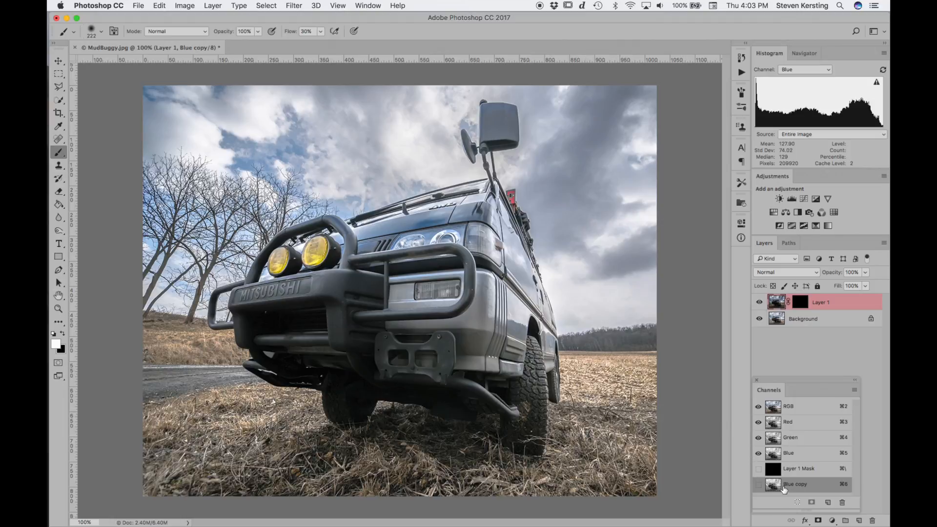
Display the Blue copy channel alone and raise its contrast with Curves by moving the black point to input 122.
{"action": "left_click", "coordinate": [782, 488]}
{"action": "key", "text": "super+m"}
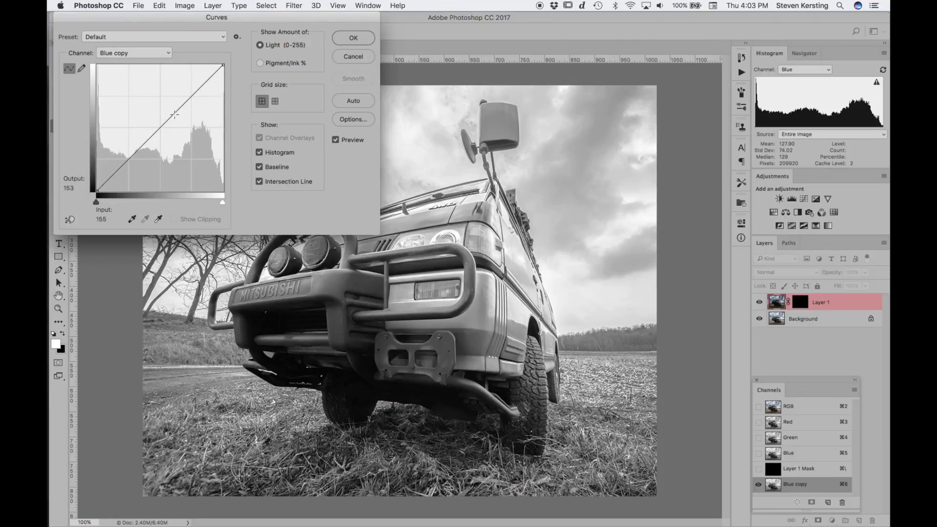
{"action": "left_click_drag", "start_coordinate": [95, 203], "coordinate": [157, 215]}
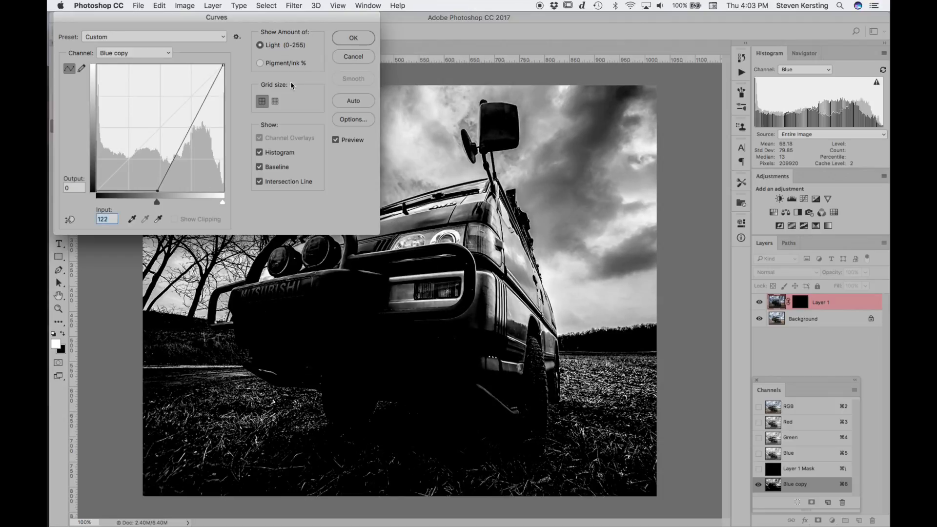
{"action": "left_click", "coordinate": [353, 38]}
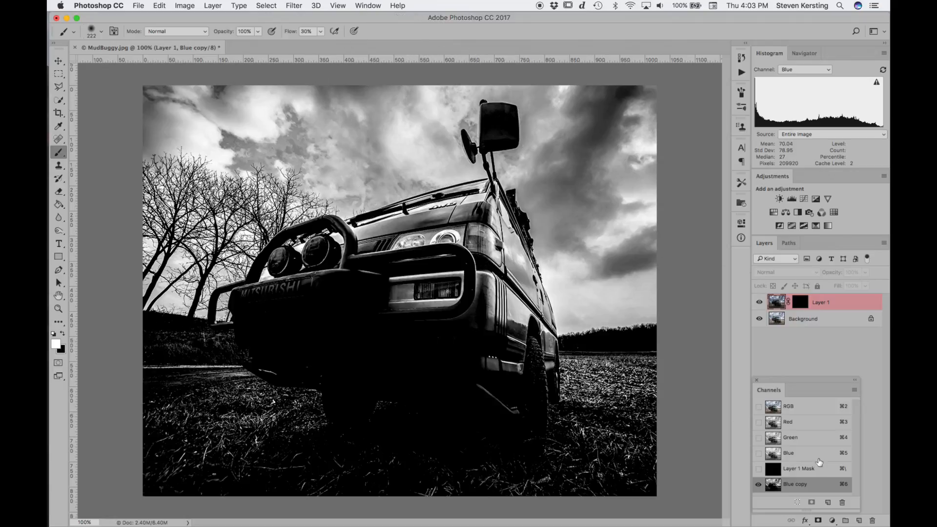
Duplicate the contrast-boosted Blue copy channel, show only the duplicate, and invert it.
{"action": "right_click", "coordinate": [806, 484]}
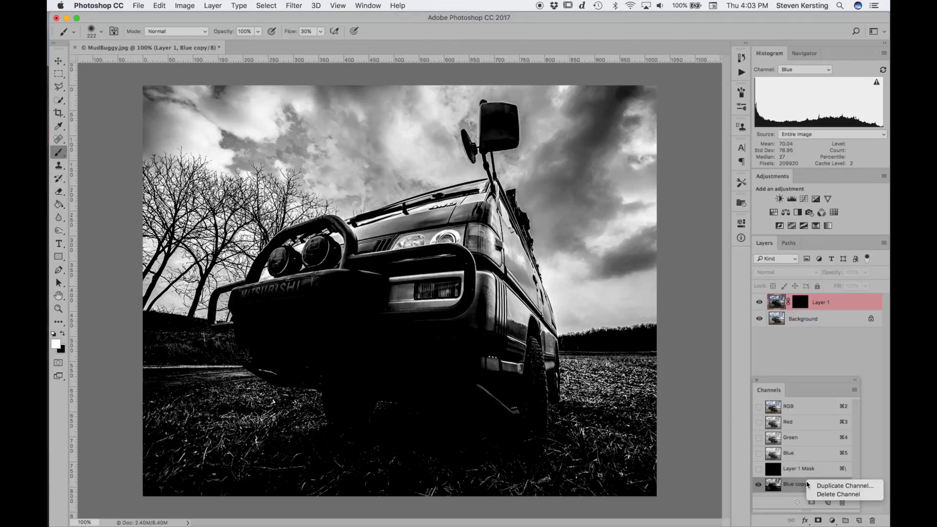
{"action": "left_click", "coordinate": [842, 489]}
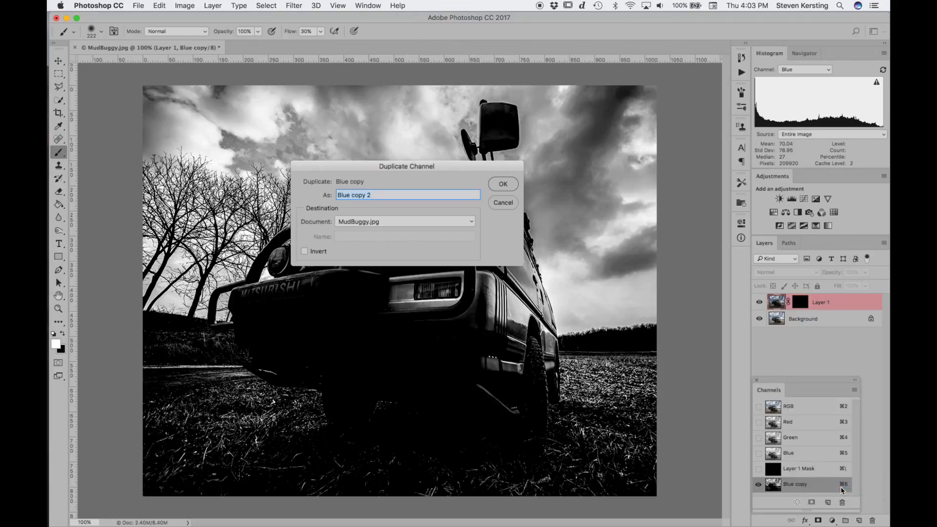
{"action": "left_click", "coordinate": [502, 185]}
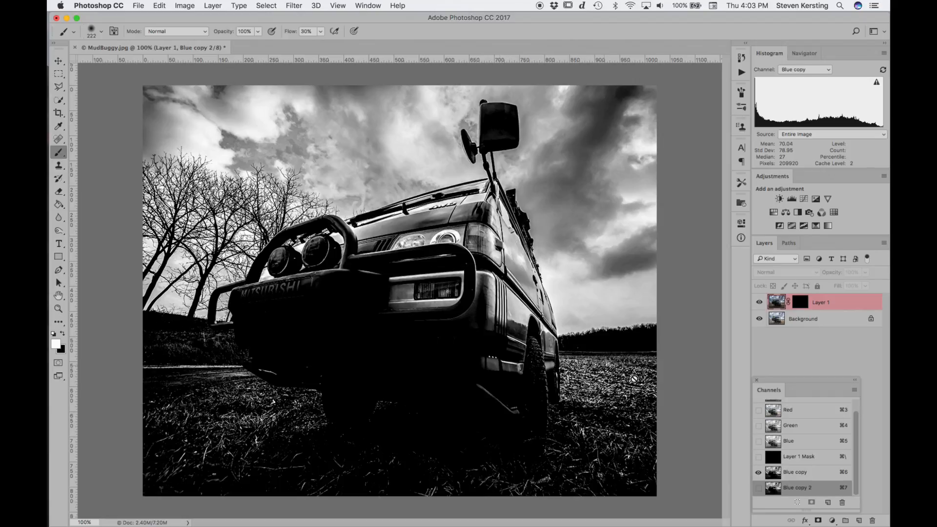
{"action": "left_click", "coordinate": [757, 488]}
{"action": "left_click", "coordinate": [758, 471]}
{"action": "key", "text": "super+i"}
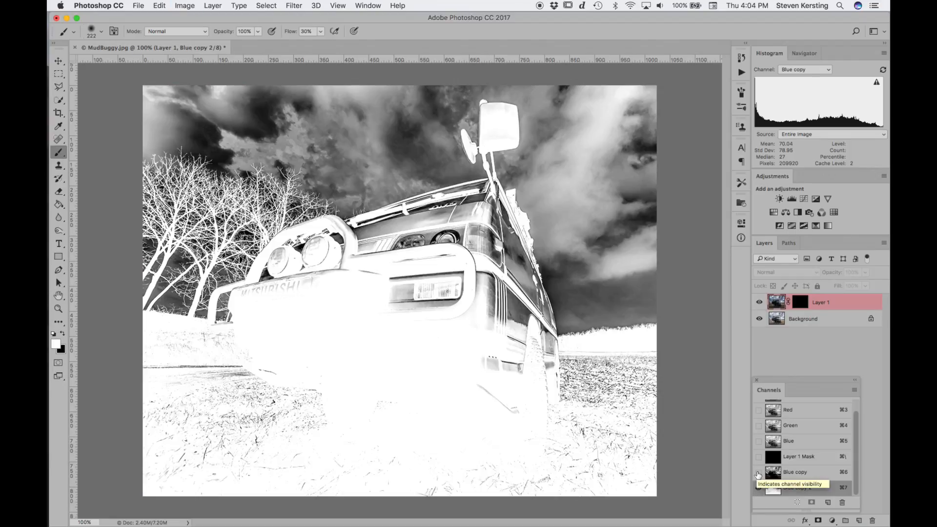
Delete both extra channels, Blue copy and Blue copy 2.
{"action": "left_click", "coordinate": [801, 477], "text": "shift"}
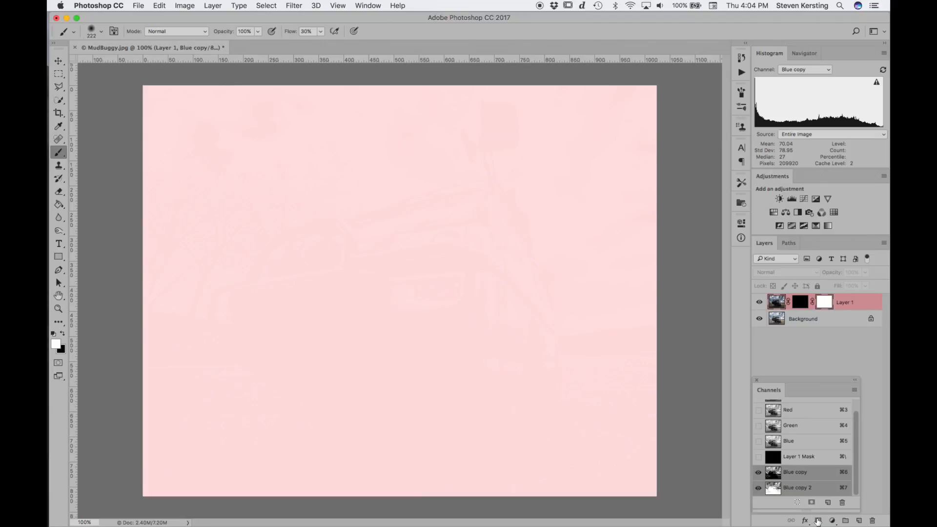
{"action": "left_click", "coordinate": [796, 476]}
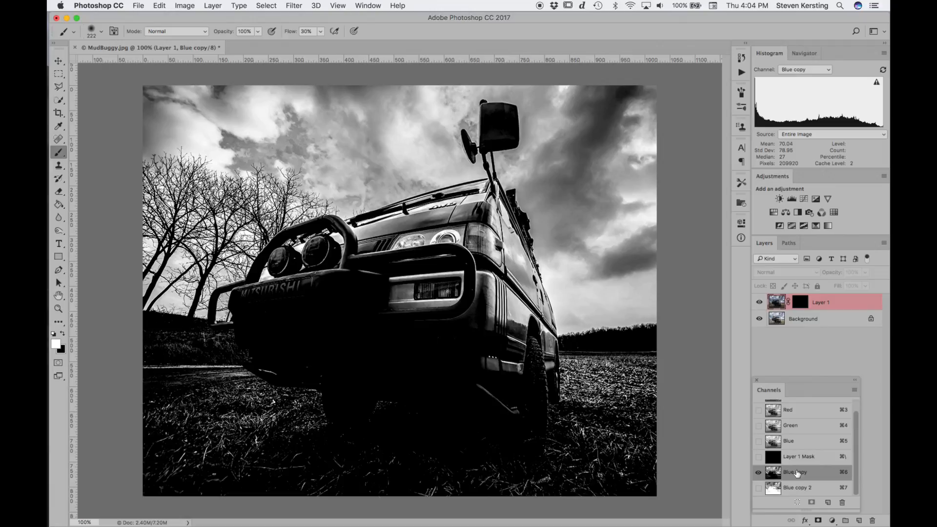
{"action": "right_click", "coordinate": [798, 472]}
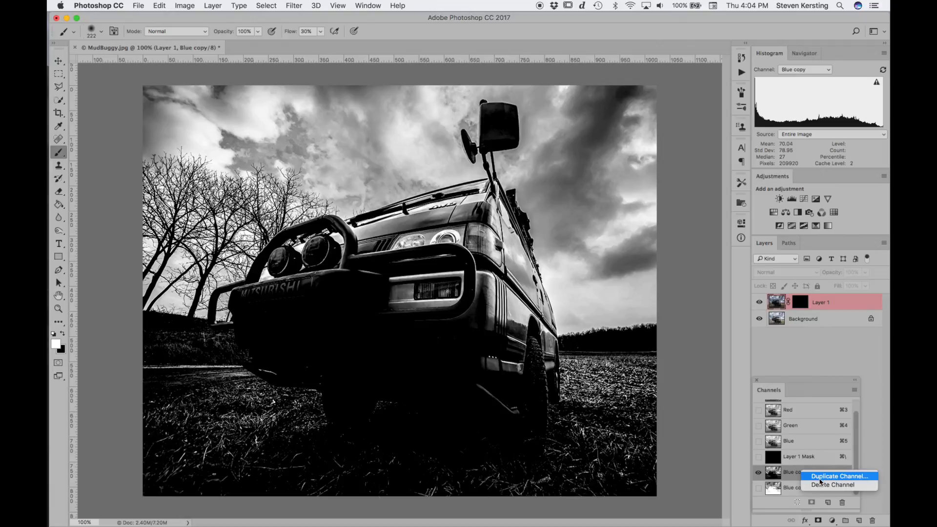
{"action": "left_click", "coordinate": [819, 484]}
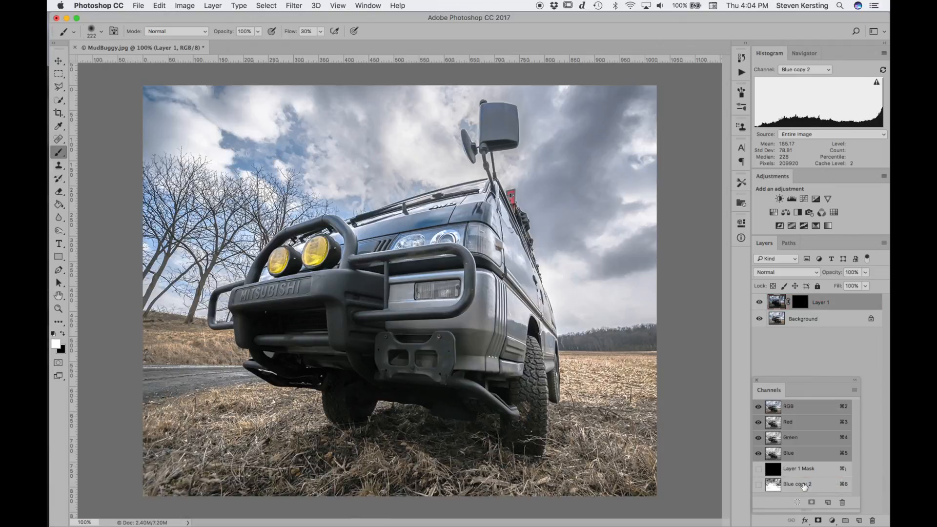
{"action": "right_click", "coordinate": [804, 486]}
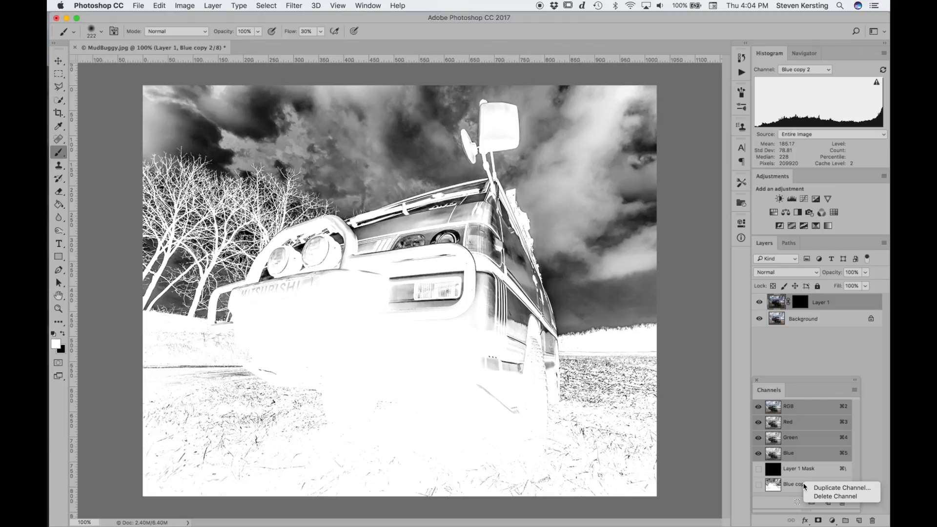
{"action": "left_click", "coordinate": [826, 496]}
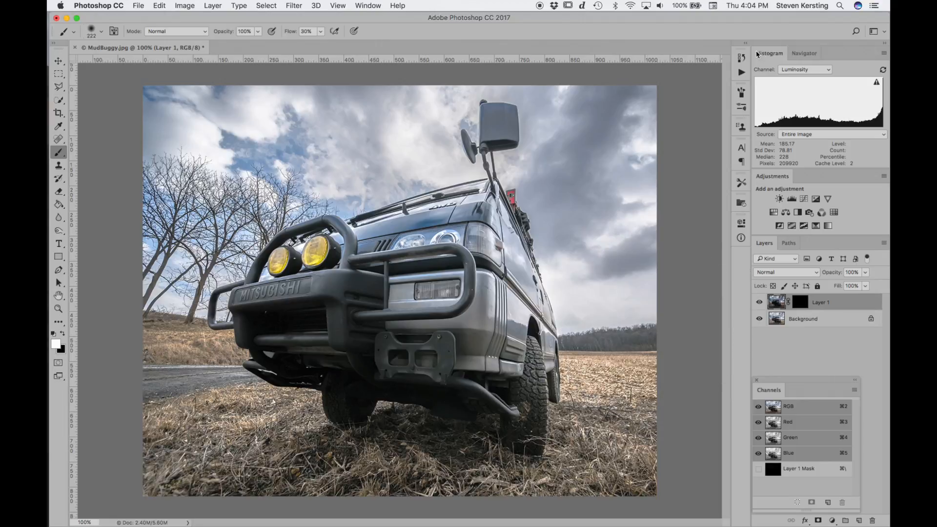
Run the Light Luminosity masks action from the Luminosity Masks set and look through the resulting channels.
{"action": "left_click", "coordinate": [742, 73]}
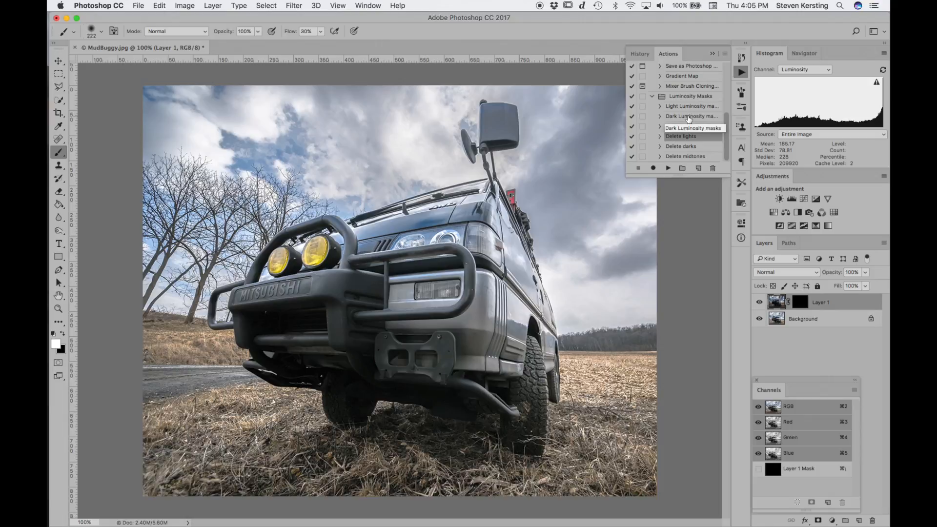
{"action": "left_click", "coordinate": [688, 106]}
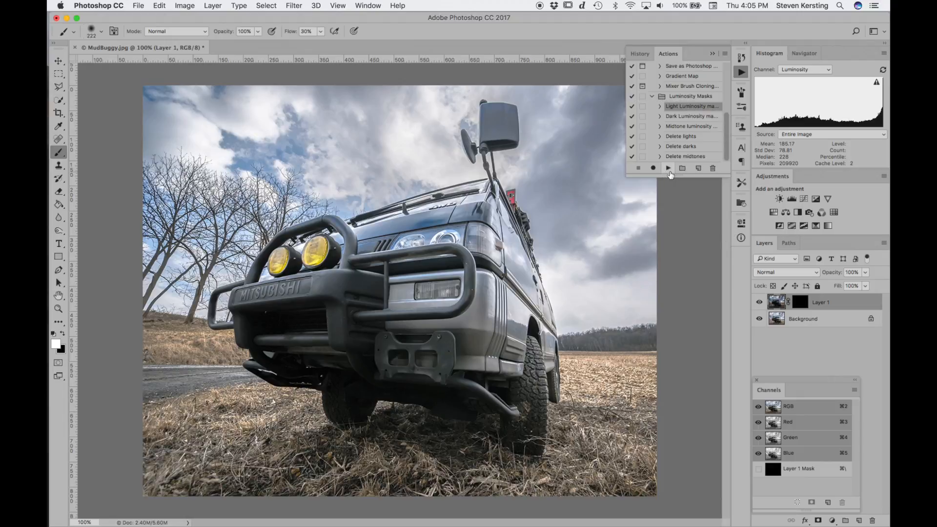
{"action": "left_click", "coordinate": [668, 168]}
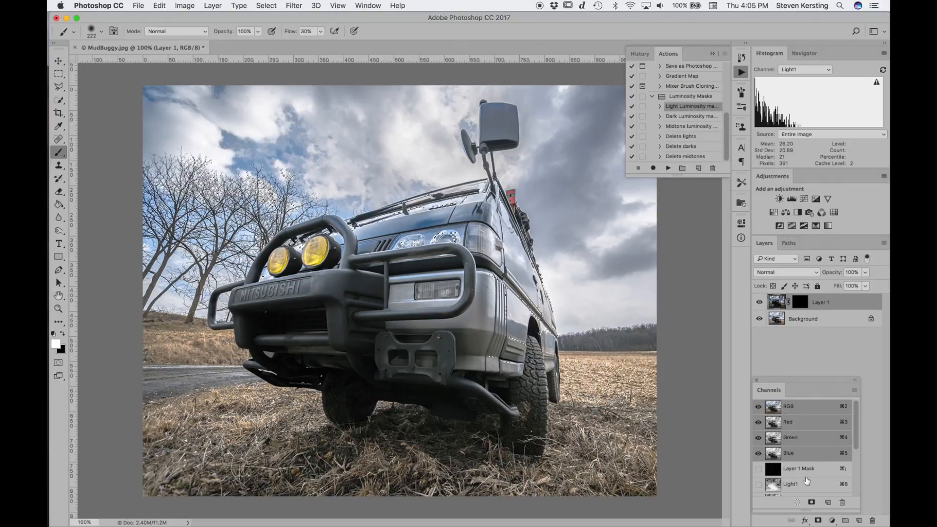
{"action": "scroll", "coordinate": [806, 480], "scroll_direction": "down", "scroll_amount": 5}
{"action": "scroll", "coordinate": [807, 481], "scroll_direction": "up", "scroll_amount": 5}
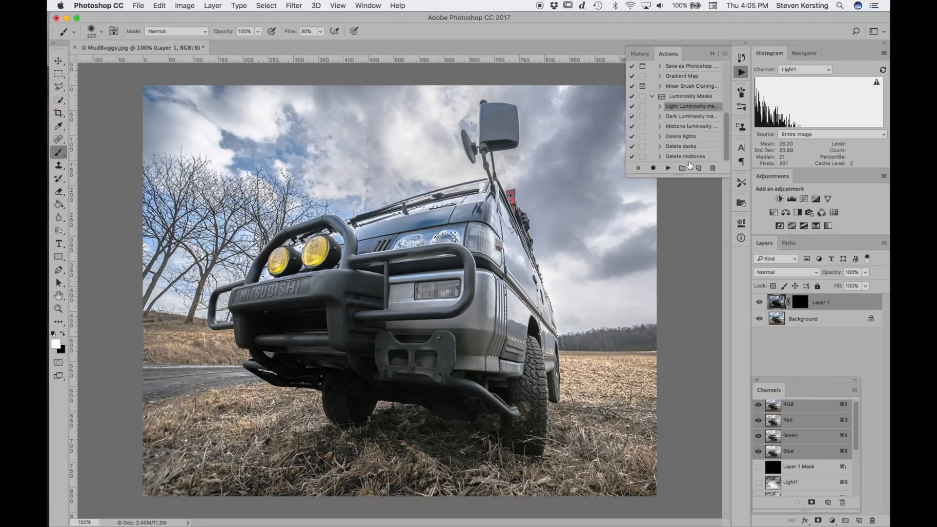
Run the Delete lights action to remove the light luminosity channels, and clear the remaining selection.
{"action": "left_click", "coordinate": [682, 137]}
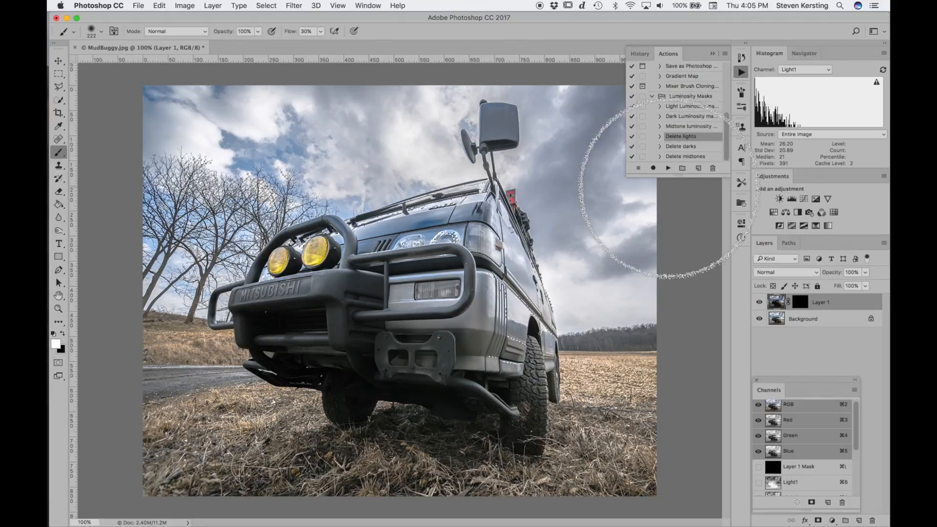
{"action": "left_click", "coordinate": [668, 168]}
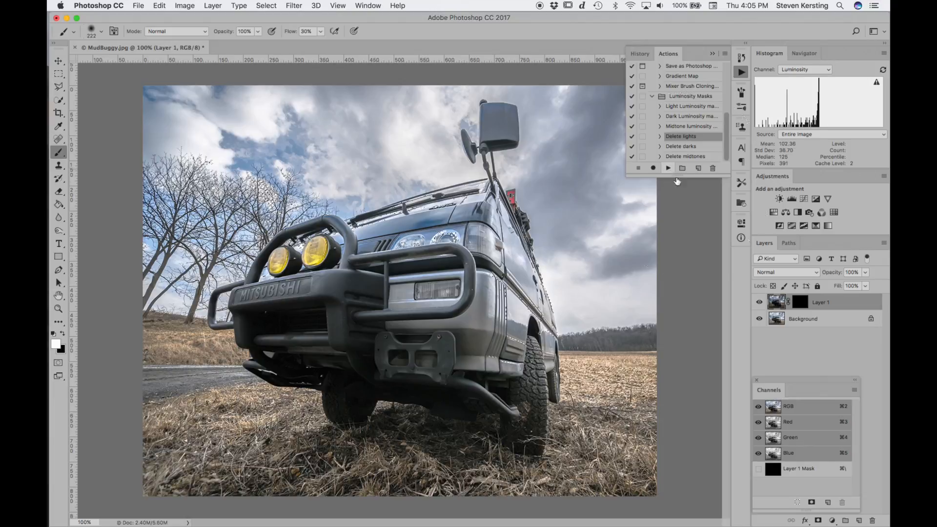
{"action": "left_click", "coordinate": [711, 54]}
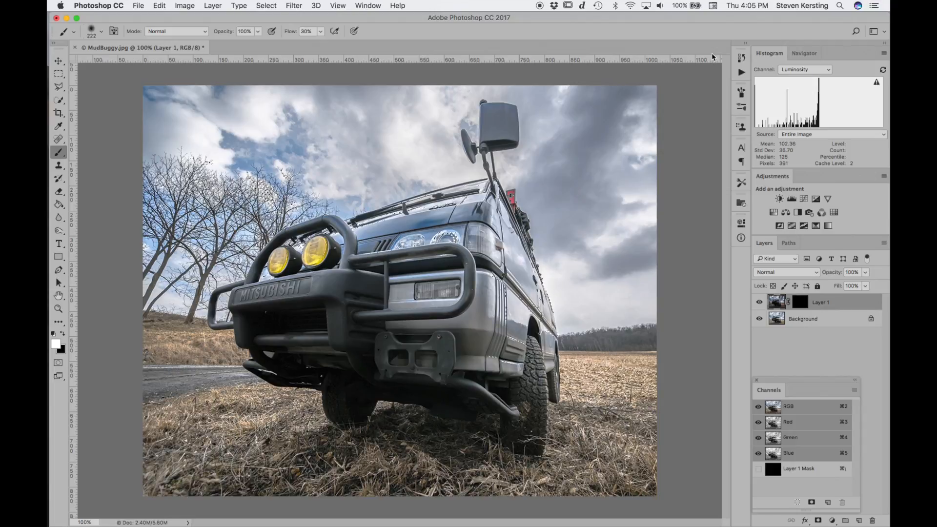
{"action": "key", "text": "super+d"}
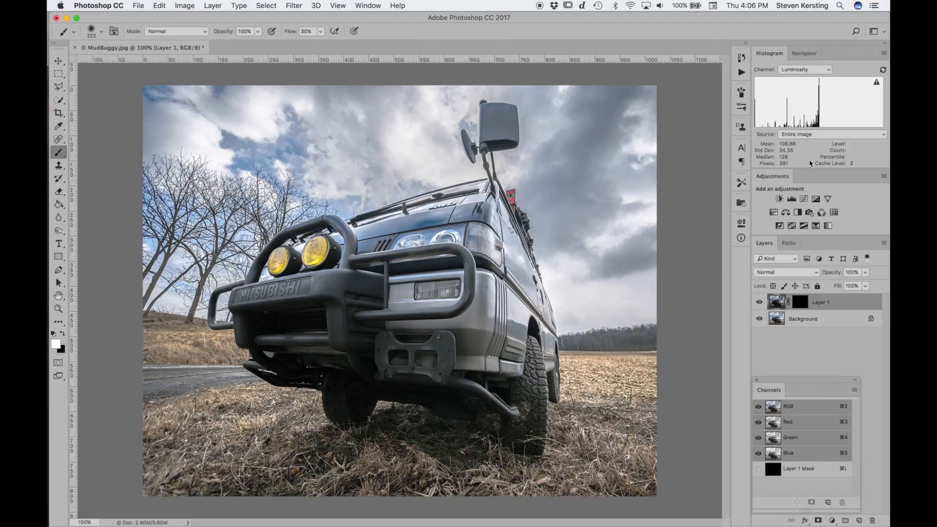
Add a Black & White adjustment layer above Layer 1 and set its blend mode to Luminosity.
{"action": "left_click", "coordinate": [797, 212]}
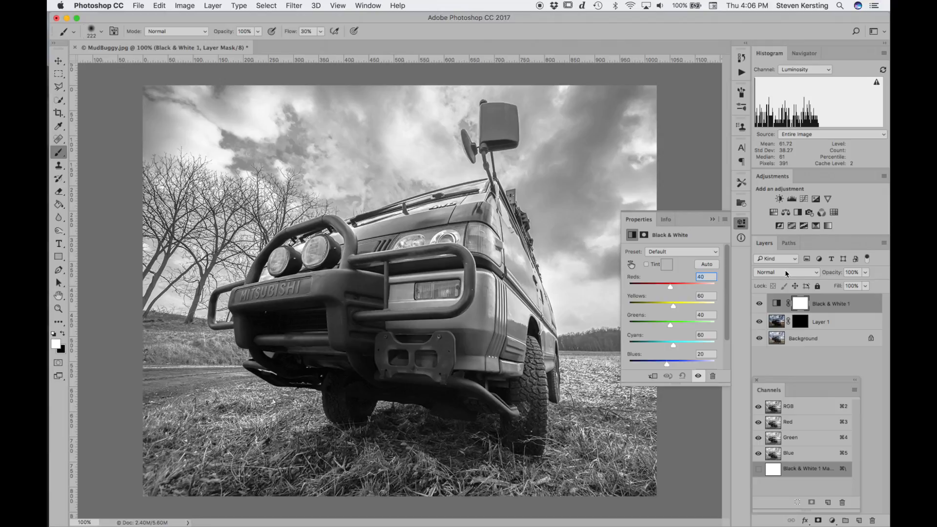
{"action": "left_click", "coordinate": [787, 273]}
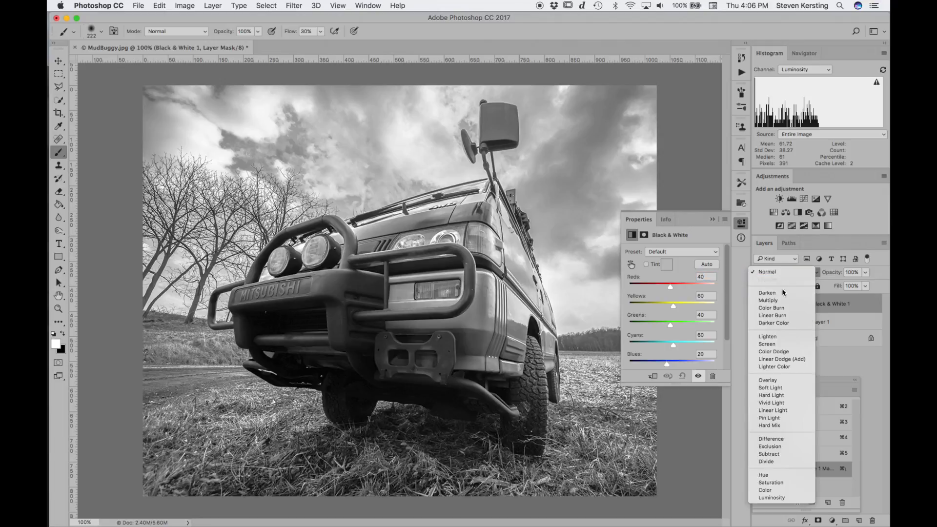
{"action": "left_click", "coordinate": [767, 497]}
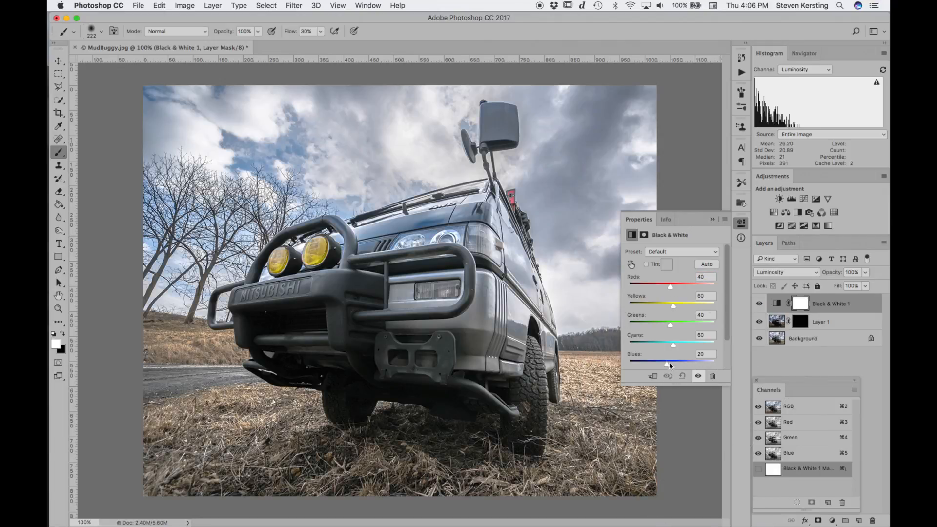
In the Black & White adjustment, set Blues to 82, Cyans to -104 and Yellows to 123.
{"action": "mouse_move", "coordinate": [666, 364]}
{"action": "left_mouse_down"}
{"action": "mouse_move", "coordinate": [643, 364]}
{"action": "mouse_move", "coordinate": [675, 364]}
{"action": "left_mouse_up"}
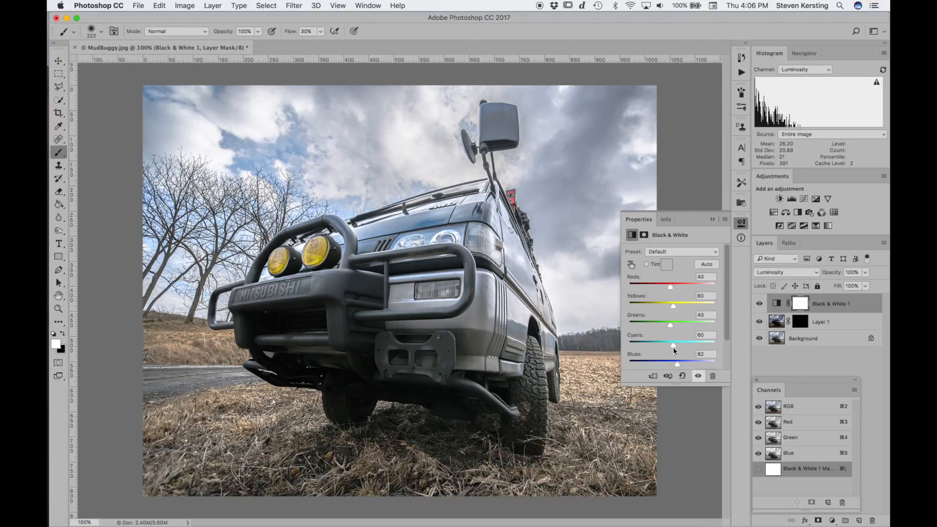
{"action": "left_click_drag", "start_coordinate": [672, 344], "coordinate": [646, 346]}
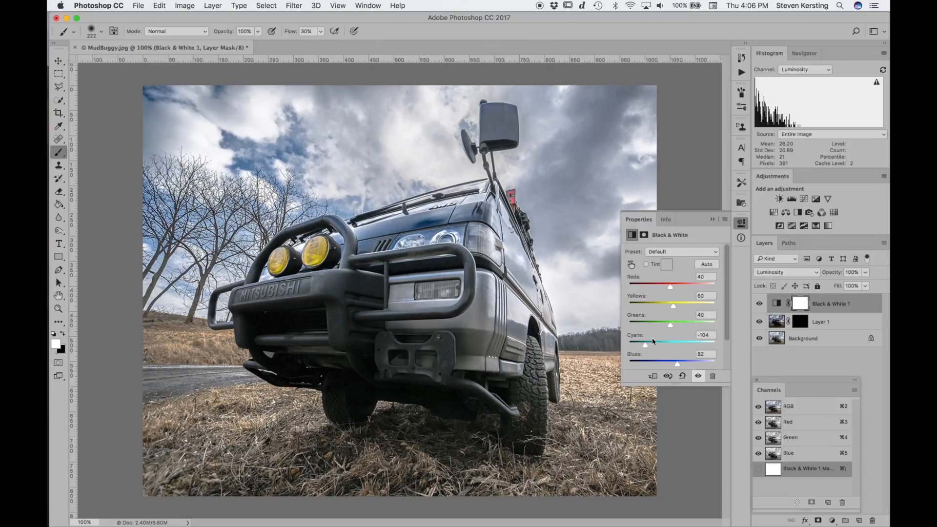
{"action": "left_click_drag", "start_coordinate": [677, 310], "coordinate": [685, 313]}
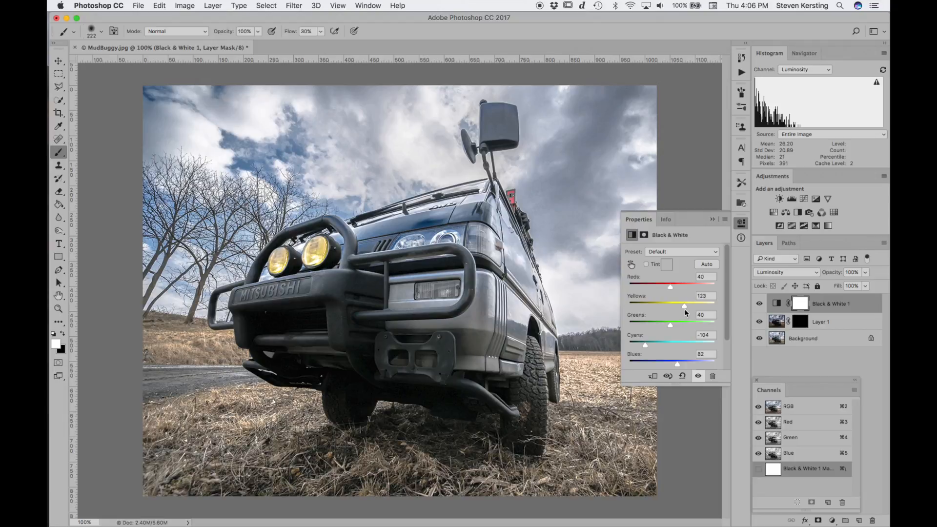
{"action": "left_click", "coordinate": [712, 220]}
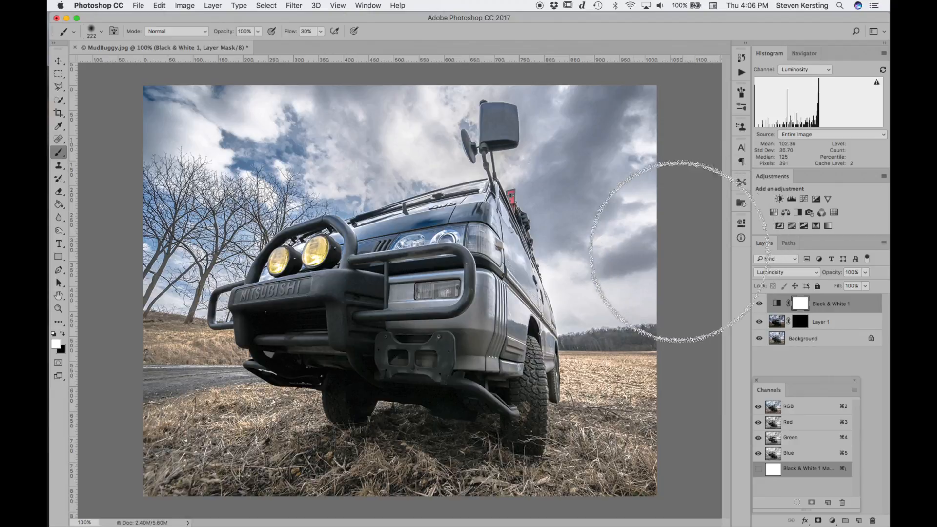
Look up the Apply Image command in the keyboard shortcut settings and accept Control+⌘+A as its shortcut.
{"action": "left_click", "coordinate": [187, 6]}
{"action": "left_click", "coordinate": [187, 6]}
{"action": "left_click", "coordinate": [182, 8]}
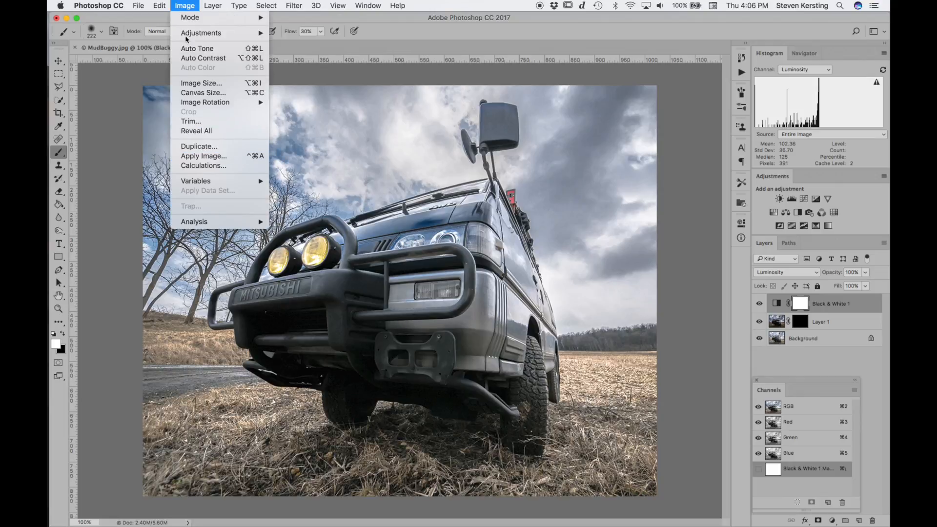
{"action": "mouse_move", "coordinate": [161, 9]}
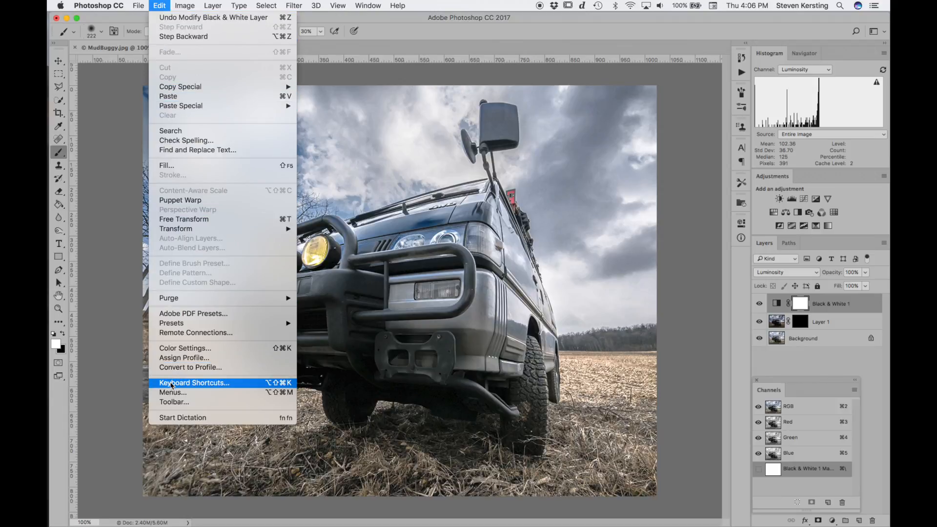
{"action": "left_click", "coordinate": [171, 384]}
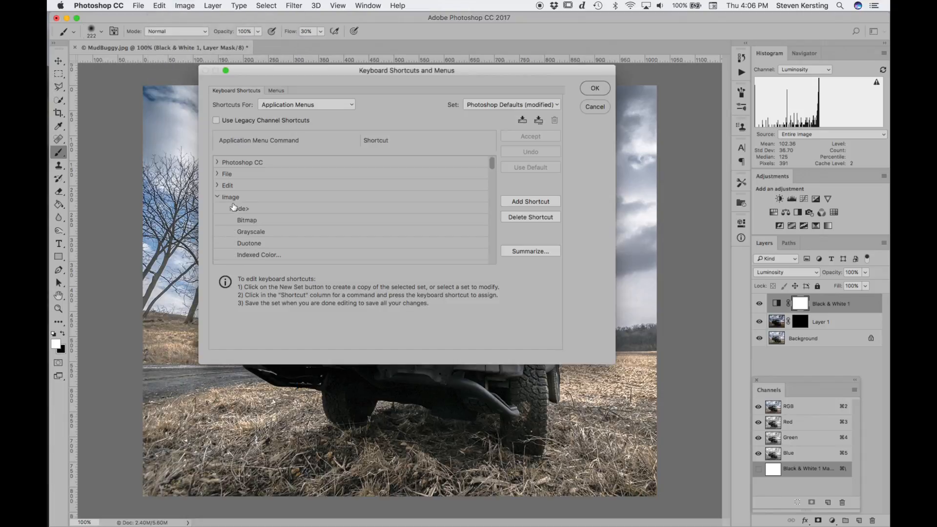
{"action": "scroll", "coordinate": [265, 241], "scroll_direction": "down", "scroll_amount": 5}
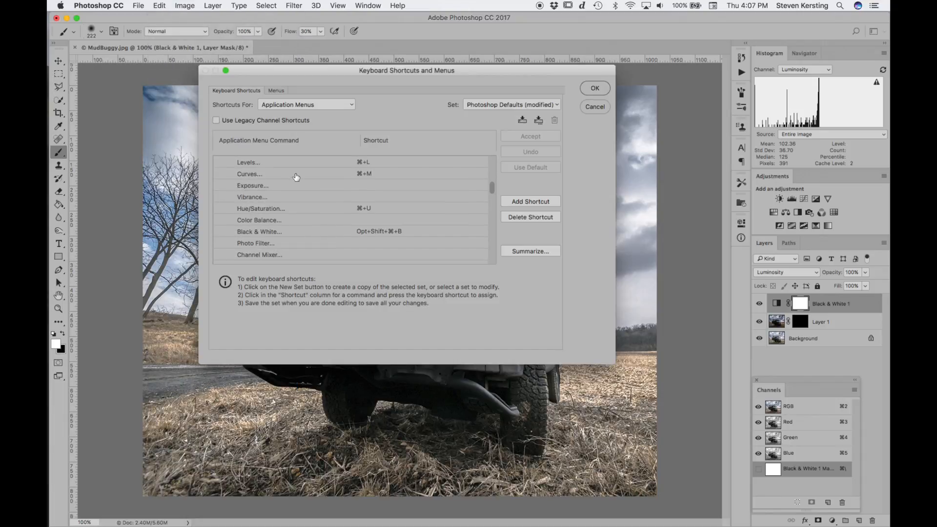
{"action": "scroll", "coordinate": [296, 177], "scroll_direction": "up", "scroll_amount": 1}
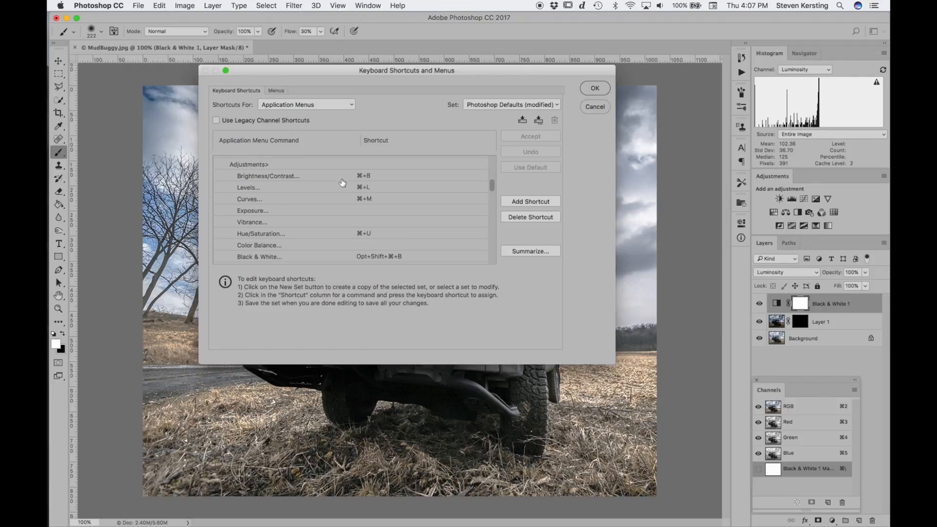
{"action": "scroll", "coordinate": [342, 181], "scroll_direction": "down", "scroll_amount": 15}
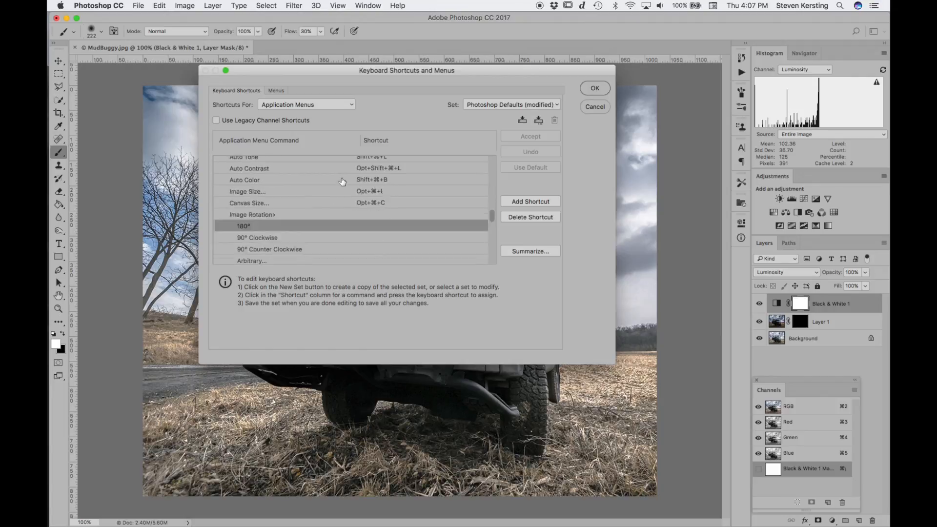
{"action": "scroll", "coordinate": [342, 182], "scroll_direction": "up", "scroll_amount": 3}
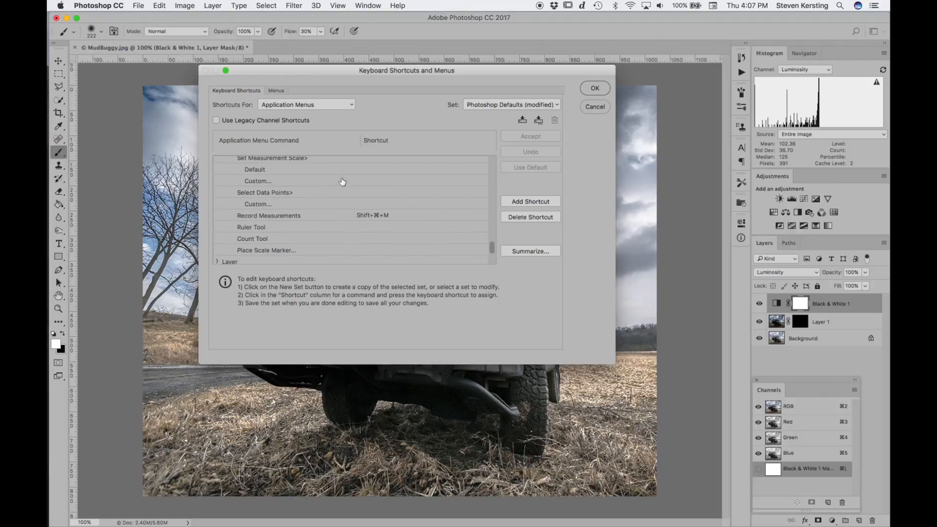
{"action": "scroll", "coordinate": [342, 181], "scroll_direction": "up", "scroll_amount": 6}
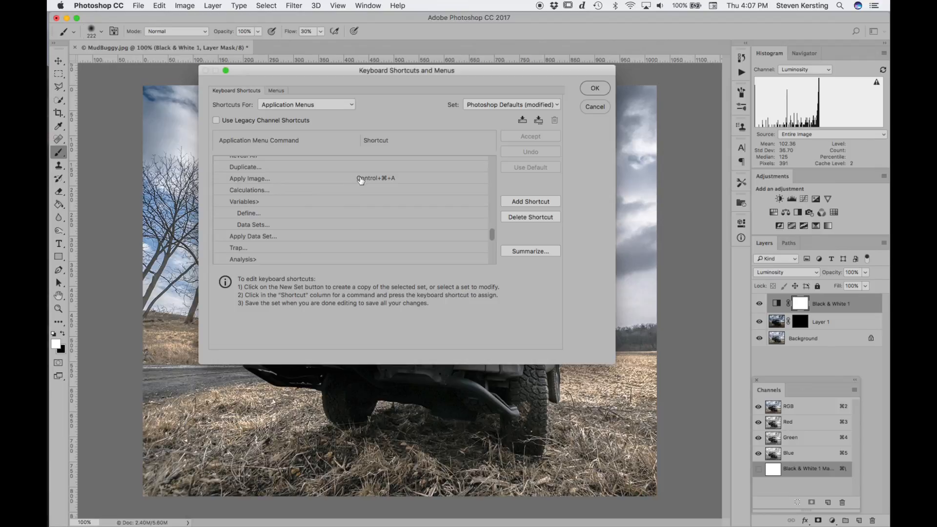
{"action": "left_click", "coordinate": [360, 180]}
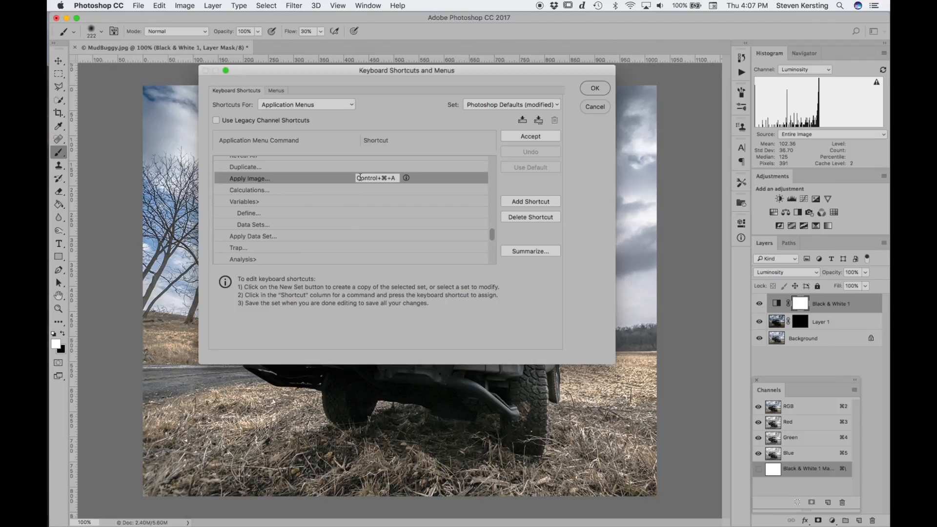
{"action": "left_click", "coordinate": [532, 136]}
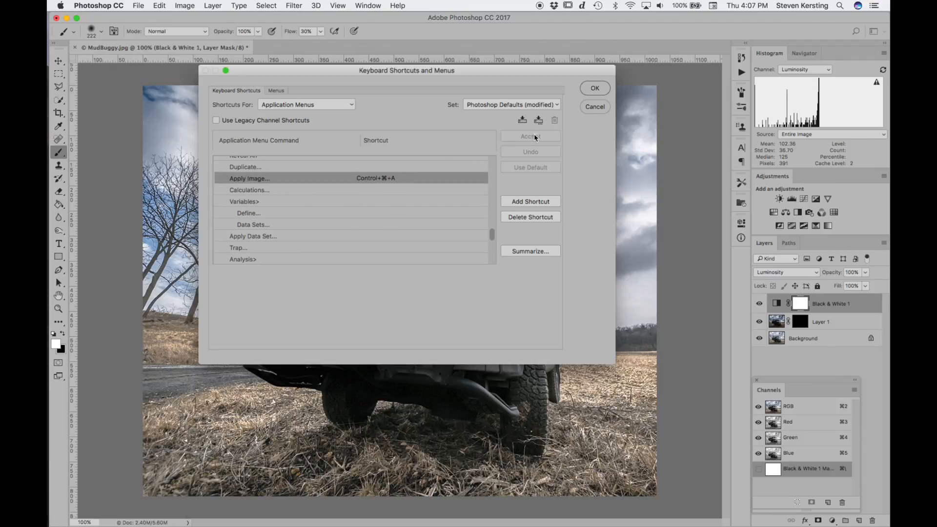
{"action": "left_click", "coordinate": [590, 90]}
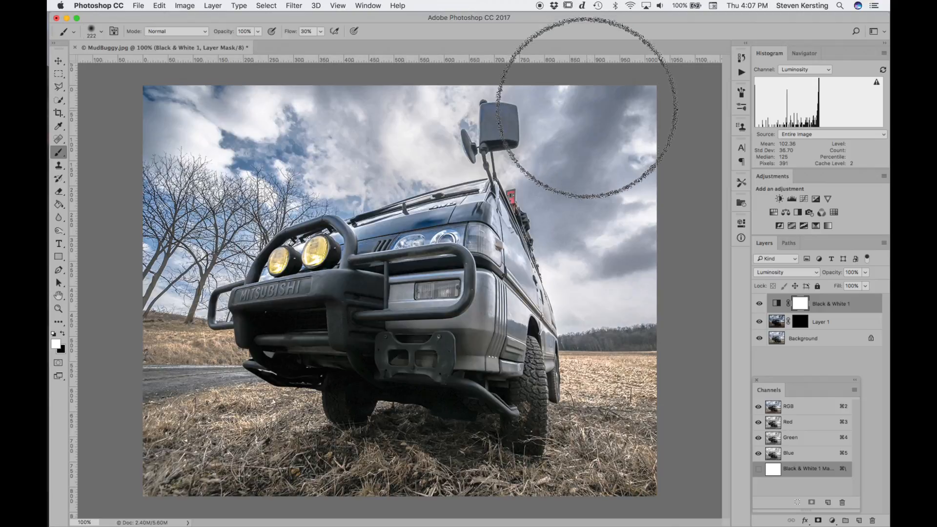
Start Apply Image on the Black & White layer's mask and try the Background's Green, Red and Blue channels as the source.
{"action": "key", "text": "ctrl+super+a"}
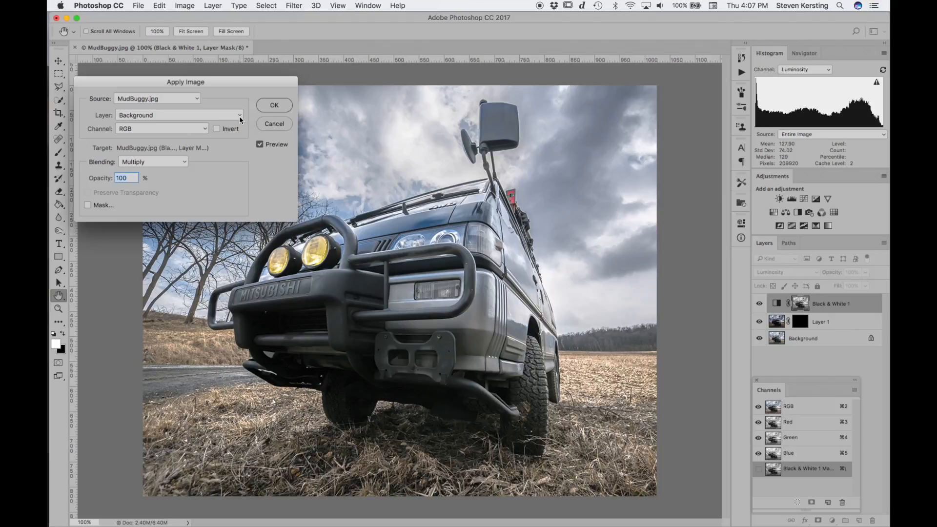
{"action": "left_click", "coordinate": [205, 130]}
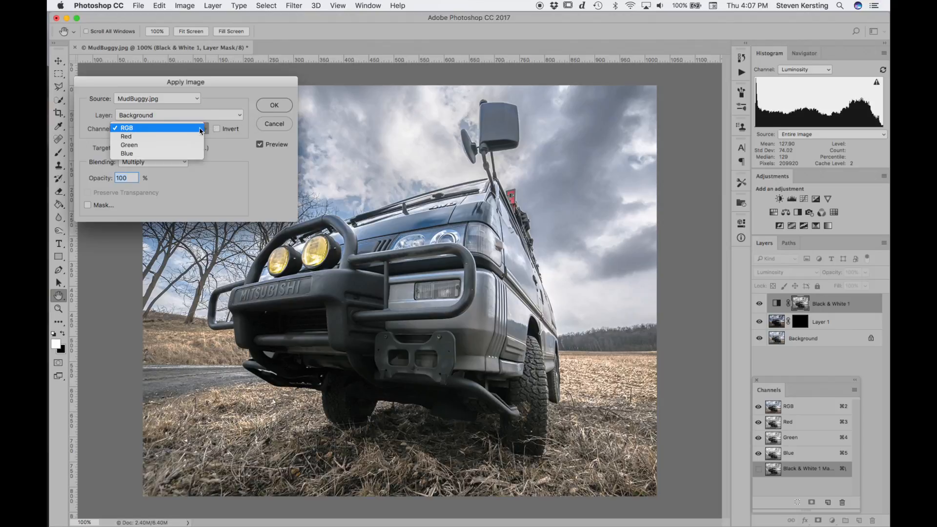
{"action": "left_click", "coordinate": [154, 145]}
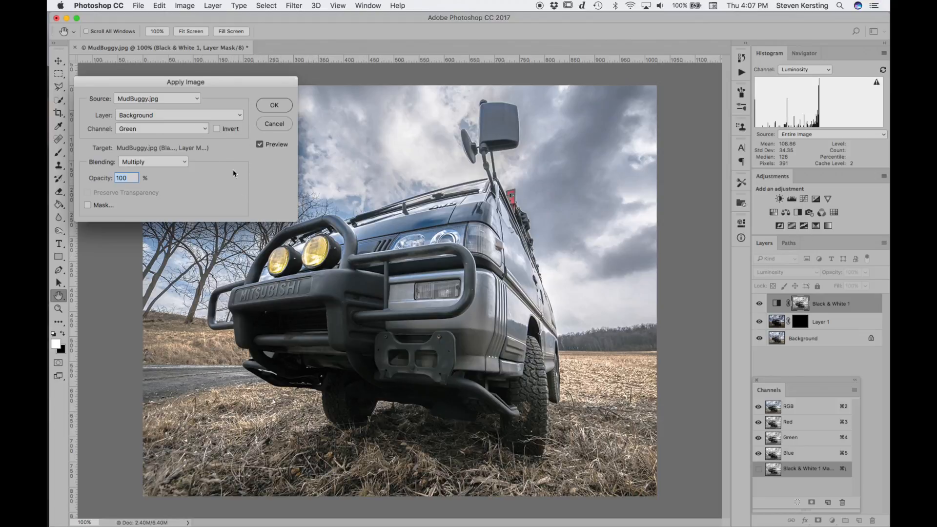
{"action": "left_click", "coordinate": [206, 129]}
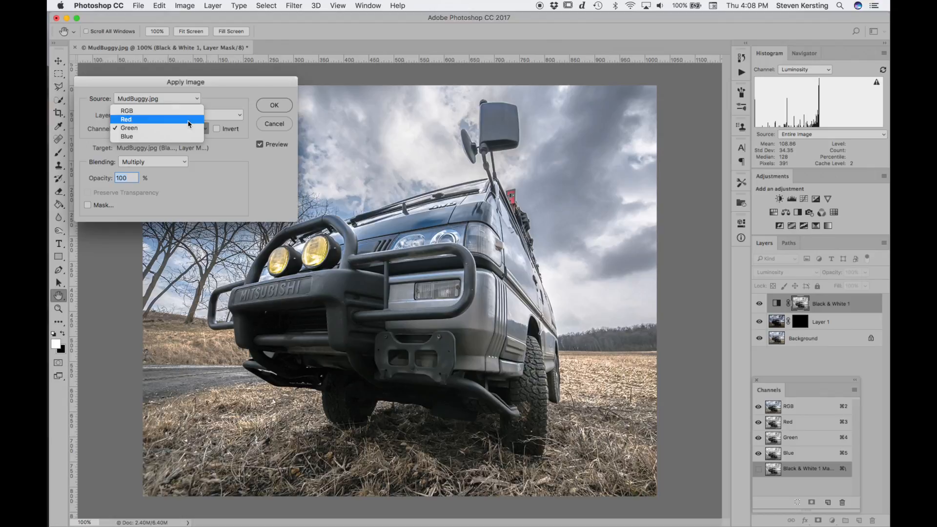
{"action": "left_click", "coordinate": [187, 120]}
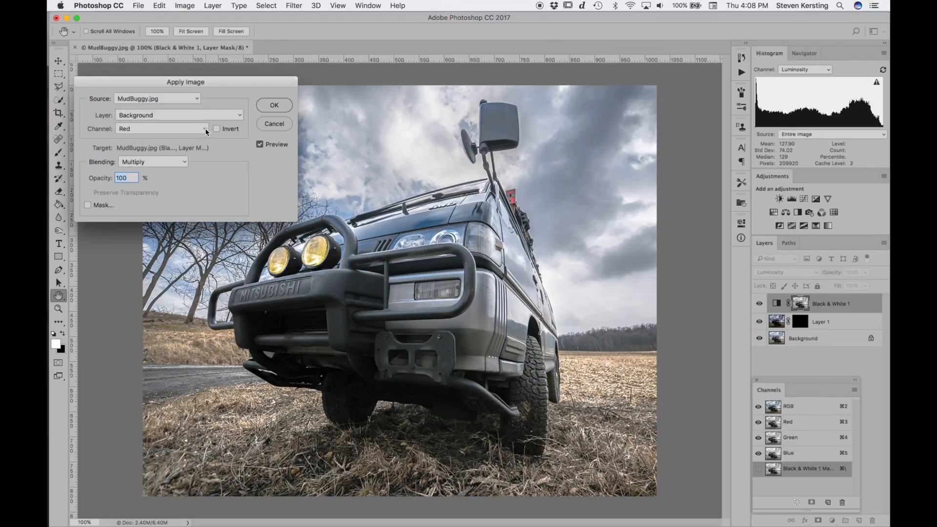
{"action": "left_click", "coordinate": [205, 127]}
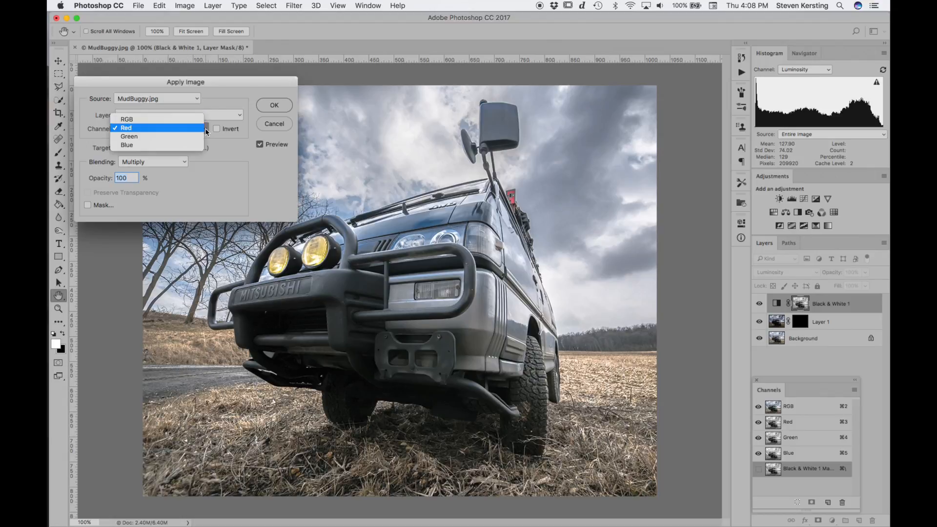
{"action": "left_click", "coordinate": [180, 145]}
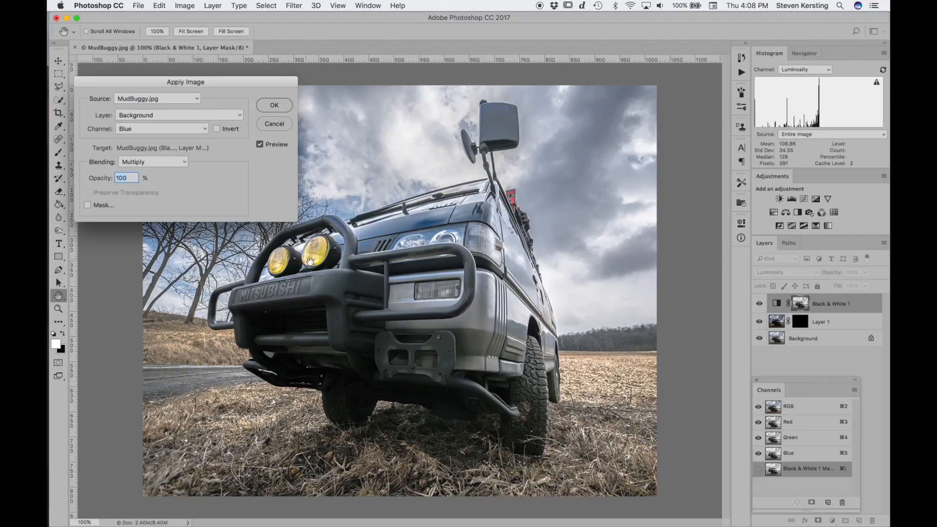
{"action": "left_click", "coordinate": [206, 131]}
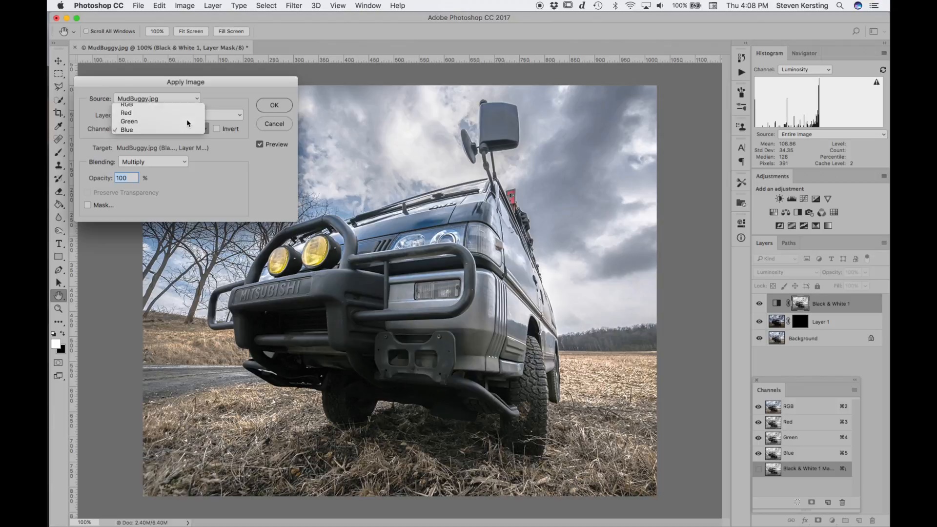
{"action": "left_click", "coordinate": [187, 123]}
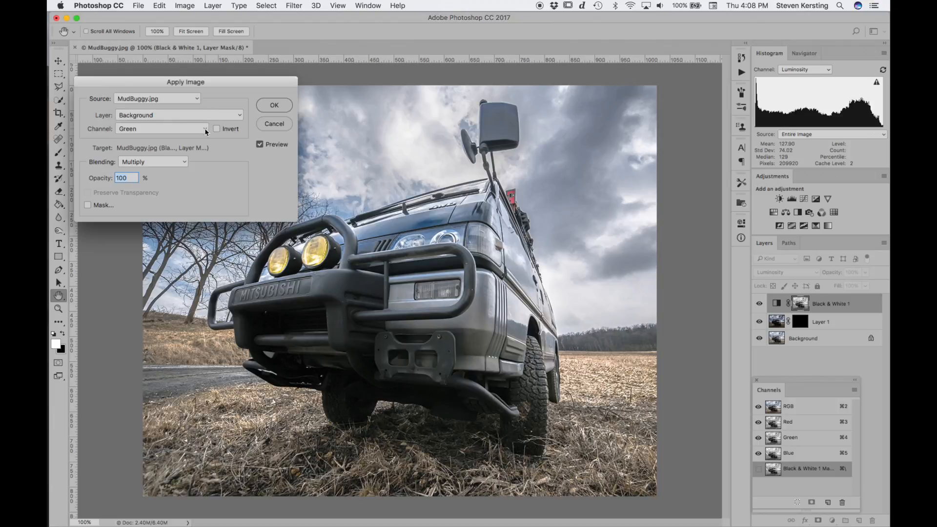
Apply the Background's Red channel to the Black & White mask with Multiply blending at 100% opacity, and return to the Brush tool.
{"action": "left_click", "coordinate": [205, 128]}
{"action": "left_click", "coordinate": [193, 121]}
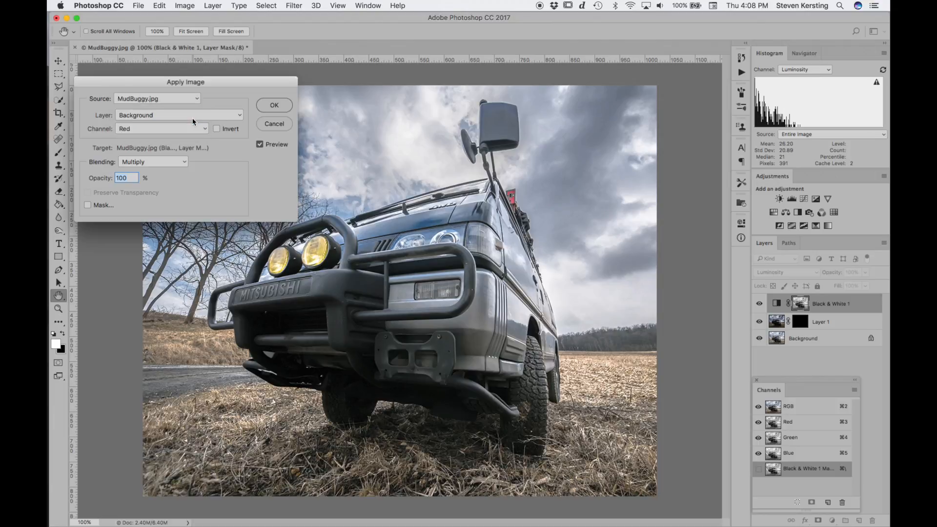
{"action": "left_click", "coordinate": [271, 106]}
{"action": "key", "text": "b"}
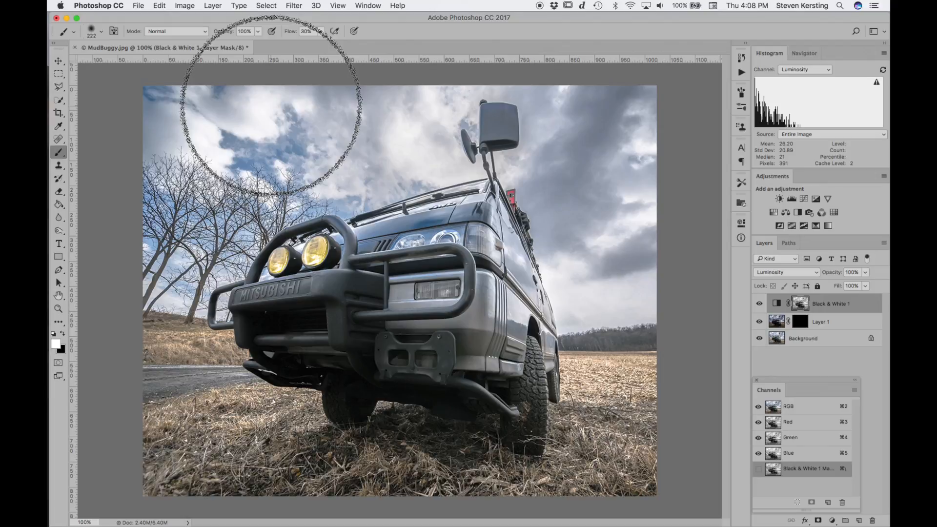
Reset the Black & White adjustment to its default values and hide its layer.
{"action": "left_click", "coordinate": [776, 304]}
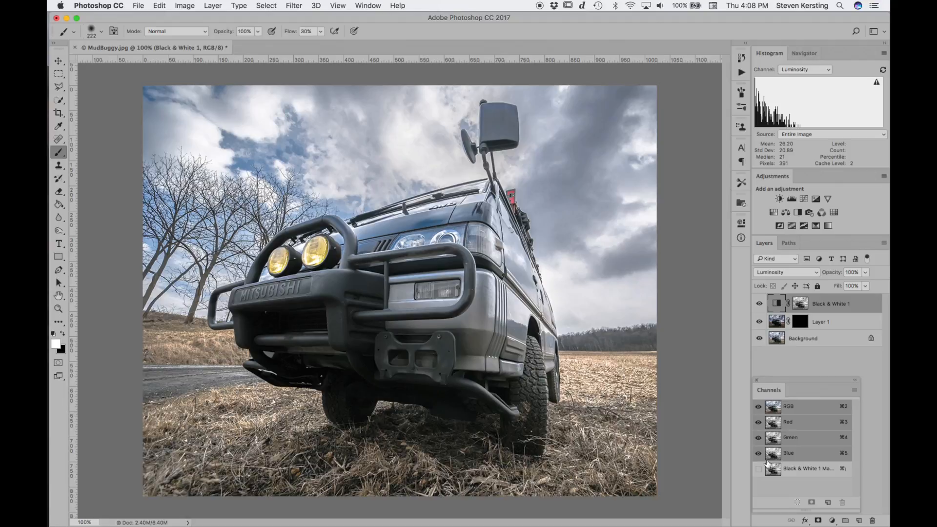
{"action": "double_click", "coordinate": [776, 303]}
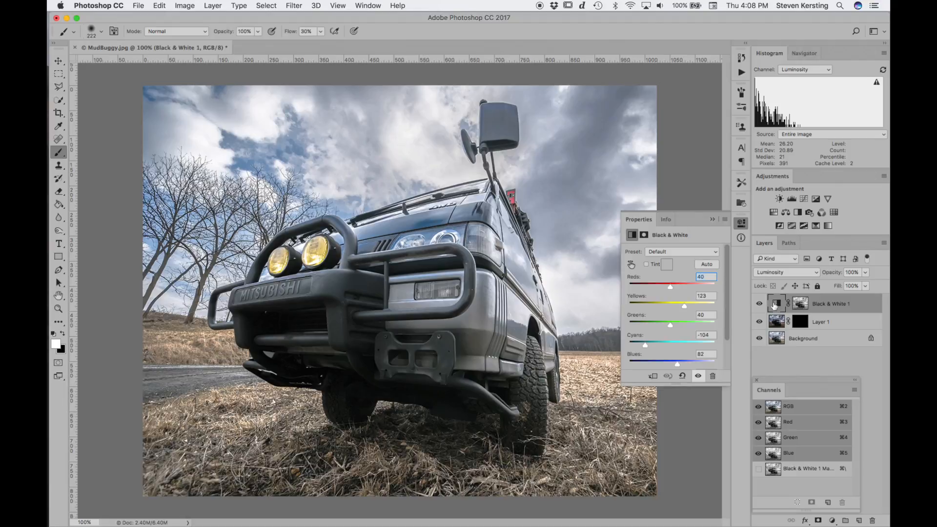
{"action": "left_click", "coordinate": [683, 376]}
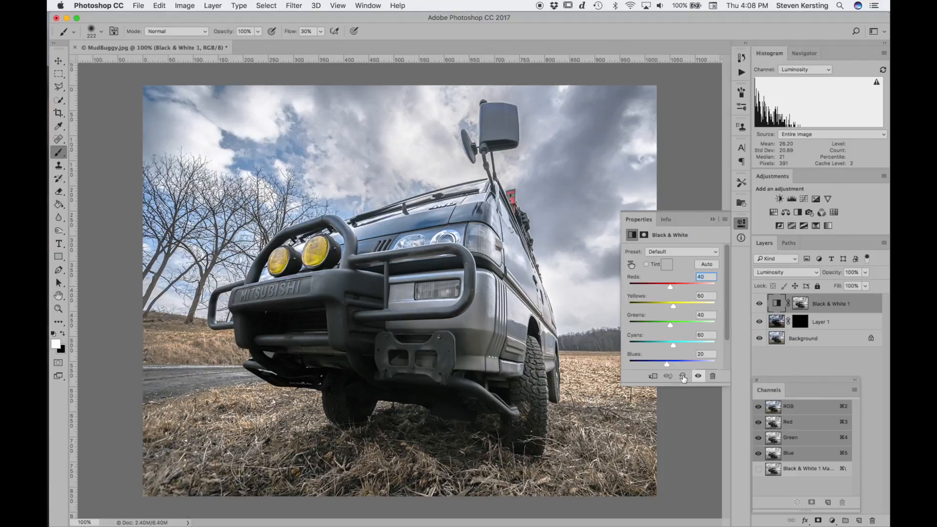
{"action": "left_click", "coordinate": [759, 305]}
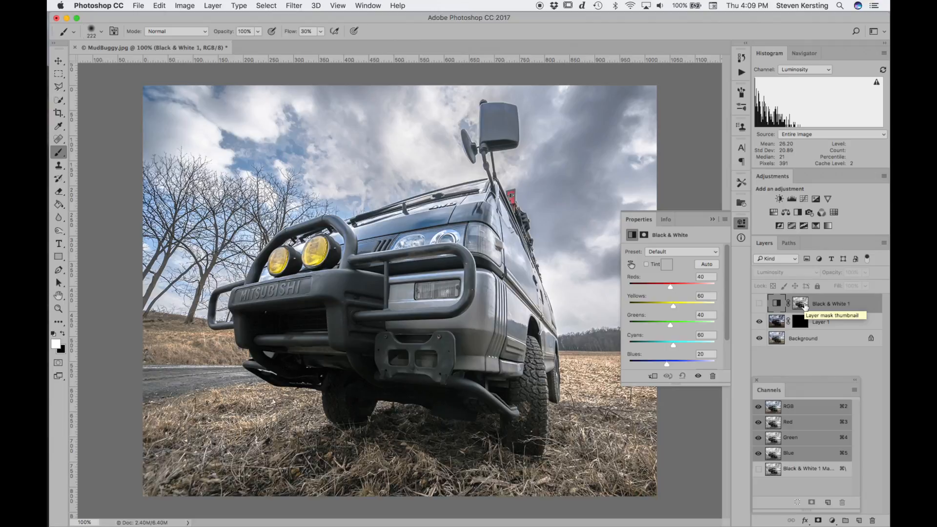
Compare the Black & White layer's mask with the Blue and Green channels, and return to the colour view on the Background layer.
{"action": "left_click", "coordinate": [804, 306], "text": "alt"}
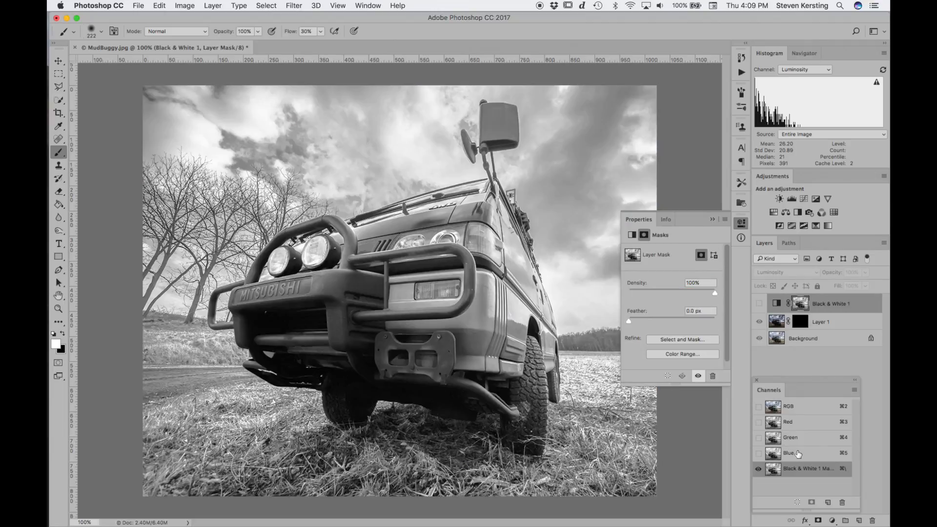
{"action": "left_click", "coordinate": [798, 454]}
{"action": "left_click", "coordinate": [796, 438]}
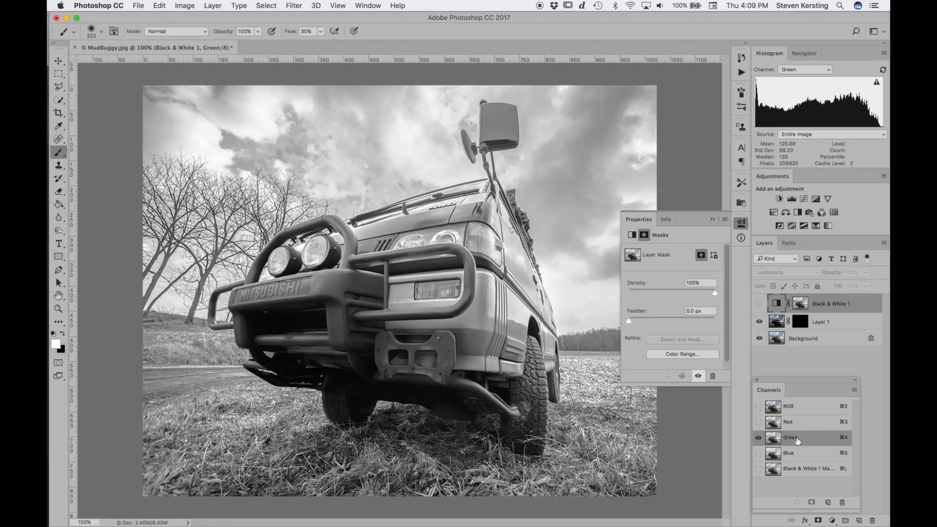
{"action": "left_click", "coordinate": [802, 305]}
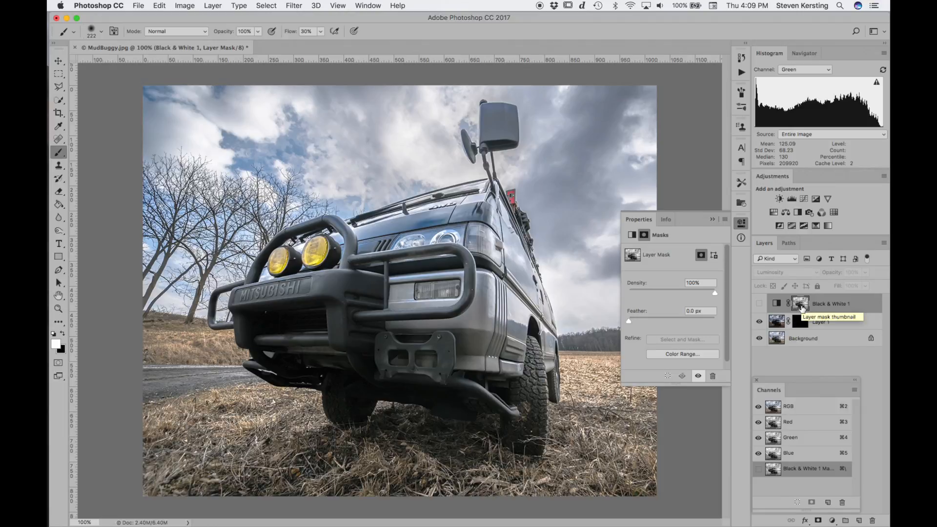
{"action": "left_click", "coordinate": [800, 304], "text": "alt"}
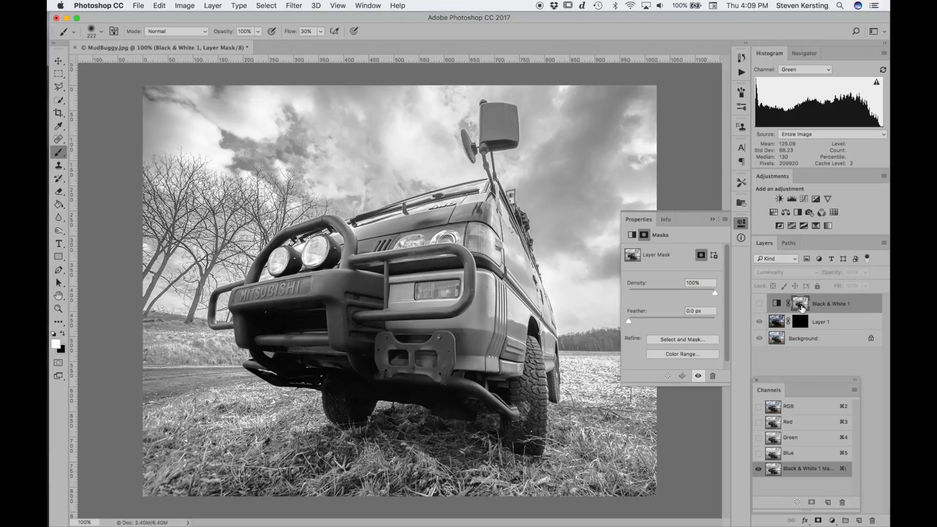
{"action": "left_click", "coordinate": [781, 338]}
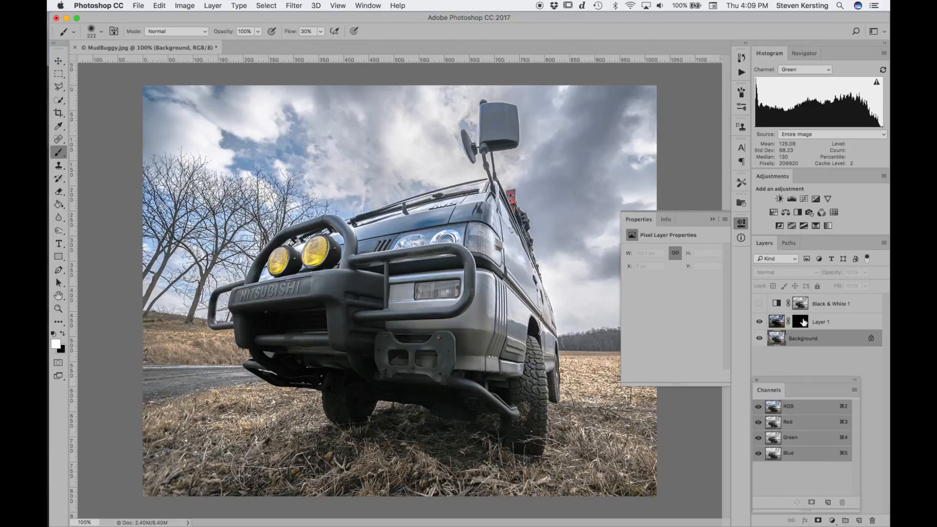
Load the Black & White mask as a selection, paint white through it over the upper part of Layer 1's mask, and inspect the deselected mask.
{"action": "left_click_drag", "start_coordinate": [804, 322], "coordinate": [803, 307]}
{"action": "left_click", "coordinate": [801, 305], "text": "super"}
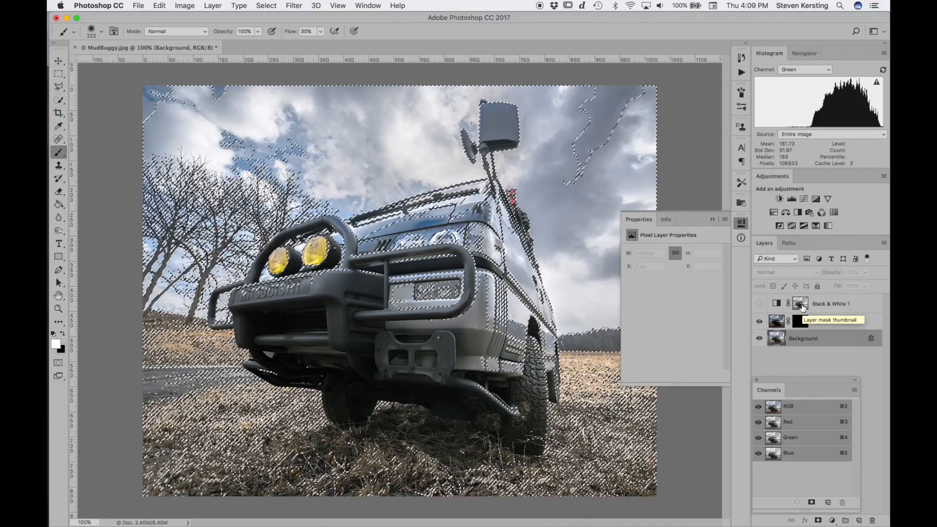
{"action": "left_click", "coordinate": [799, 322]}
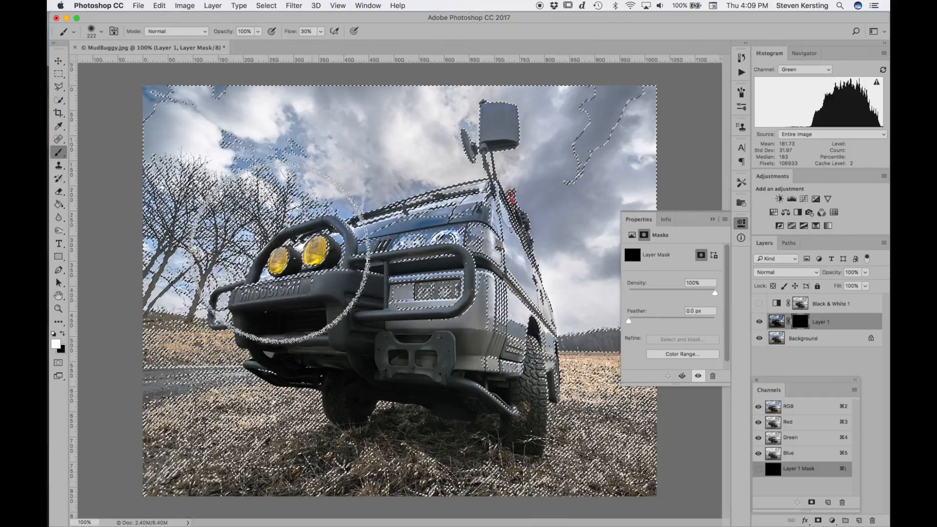
{"action": "mouse_move", "coordinate": [207, 254]}
{"action": "left_mouse_down"}
{"action": "mouse_move", "coordinate": [194, 200]}
{"action": "mouse_move", "coordinate": [225, 261]}
{"action": "left_mouse_up"}
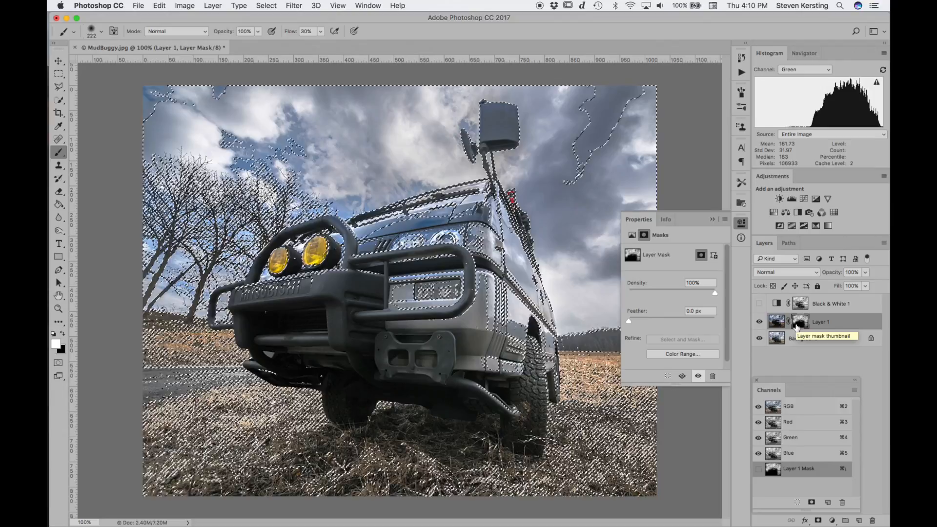
{"action": "key", "text": "super+d"}
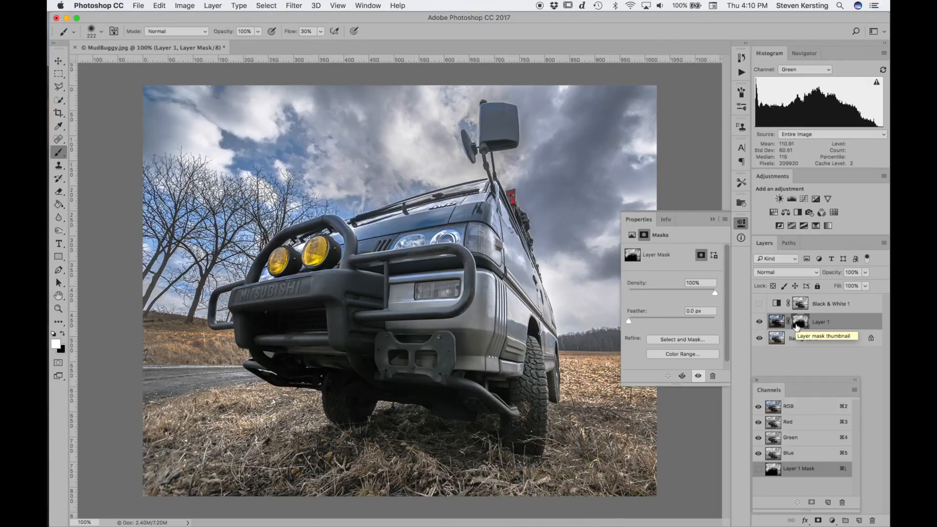
{"action": "left_click", "coordinate": [797, 327], "text": "alt"}
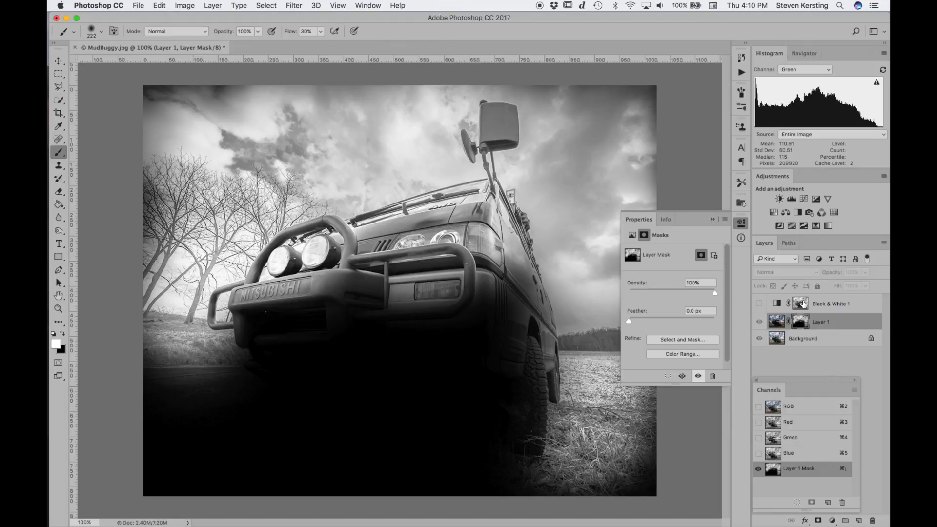
Add a Curves adjustment layer masked by the Black & White mask's selection, and invert the new mask in mask view.
{"action": "left_click", "coordinate": [800, 305], "text": "super"}
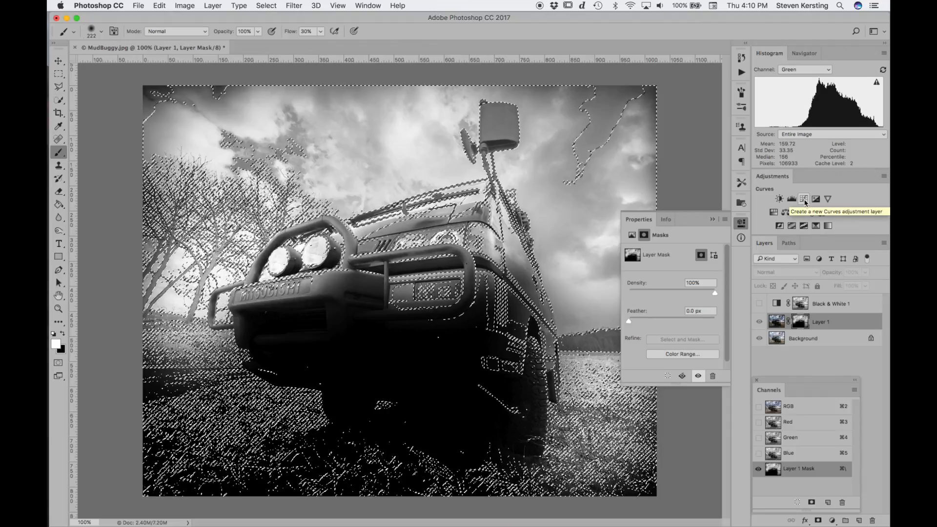
{"action": "left_click", "coordinate": [804, 199]}
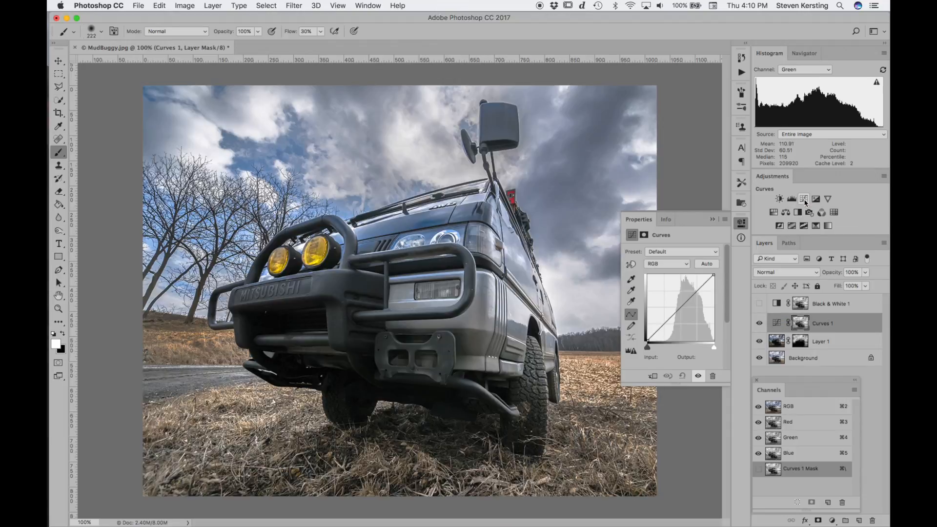
{"action": "left_click", "coordinate": [800, 326], "text": "alt"}
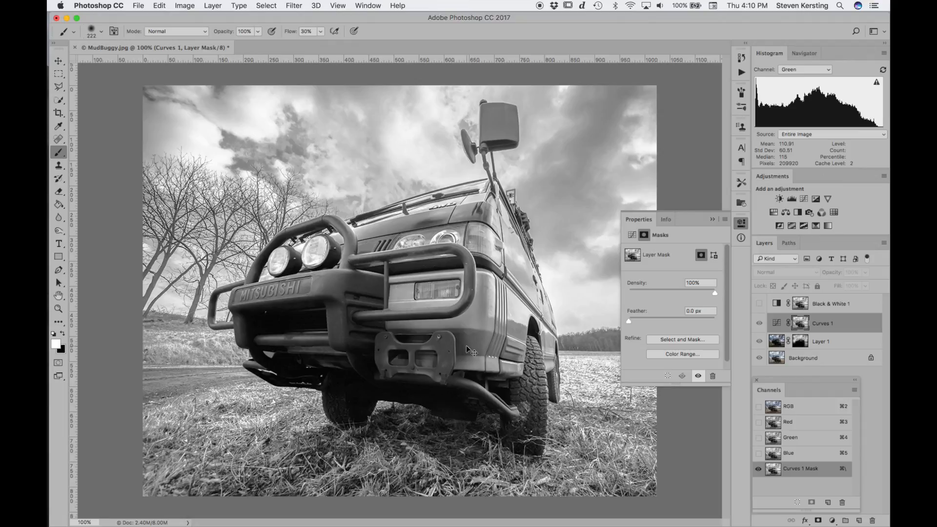
{"action": "key", "text": "super+i"}
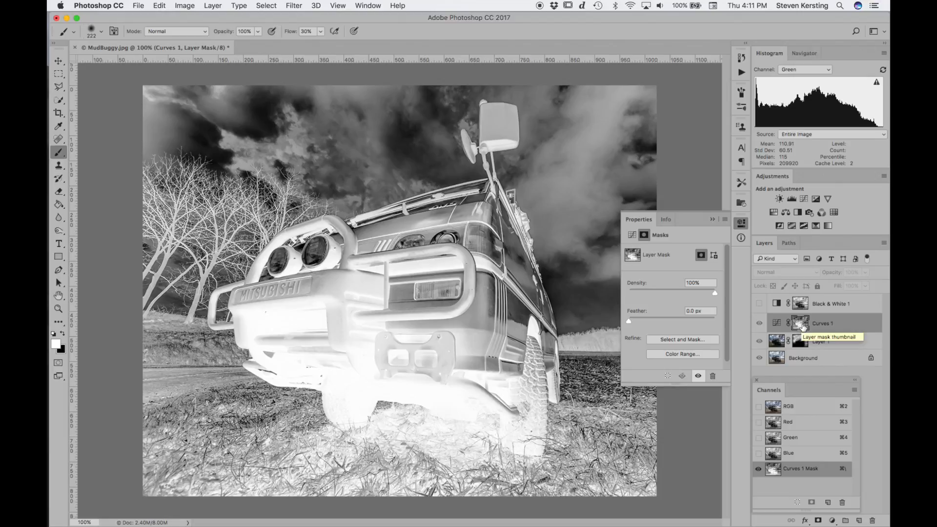
Try reversing the Curves 1 mask's tones with a Curves adjustment by swapping the curve's black and white endpoints.
{"action": "left_click", "coordinate": [182, 7]}
{"action": "mouse_move", "coordinate": [190, 33]}
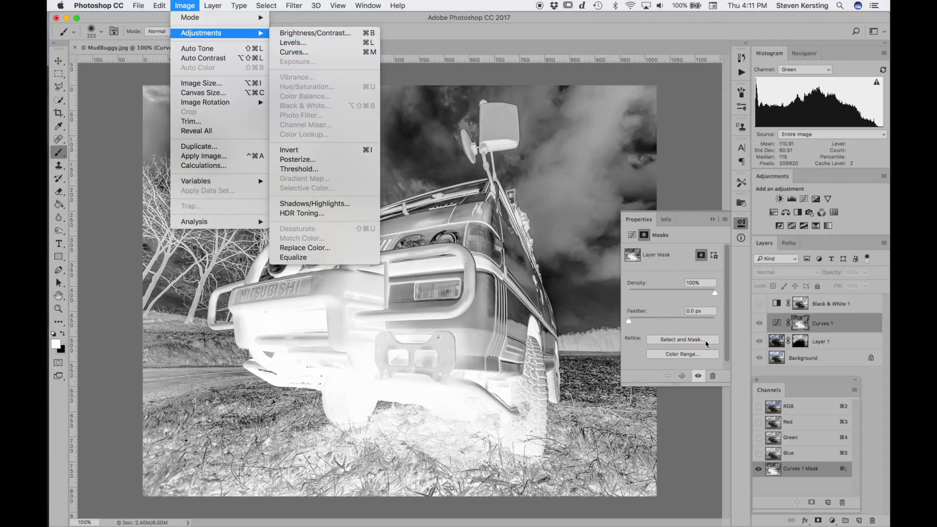
{"action": "key", "text": "super+m"}
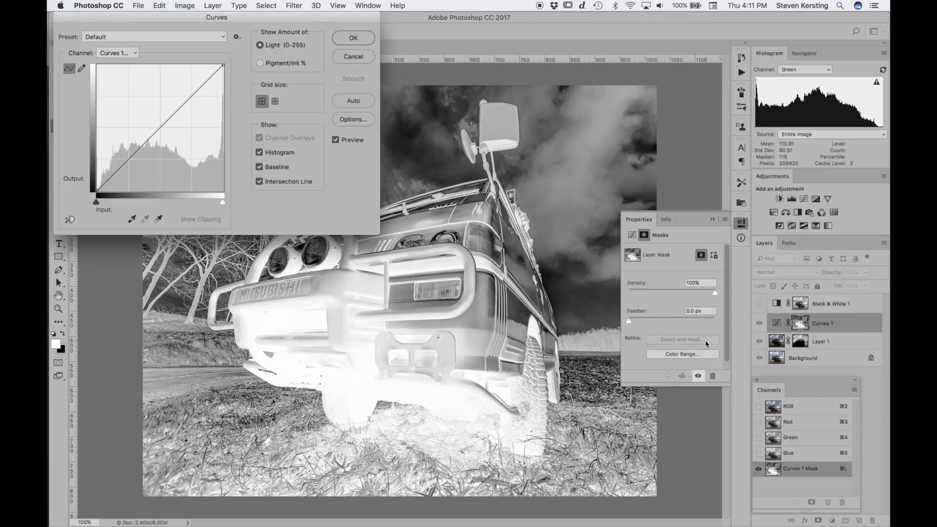
{"action": "mouse_move", "coordinate": [97, 205]}
{"action": "left_mouse_down"}
{"action": "mouse_move", "coordinate": [210, 225]}
{"action": "mouse_move", "coordinate": [96, 222]}
{"action": "left_mouse_up"}
{"action": "mouse_move", "coordinate": [223, 203]}
{"action": "left_mouse_down"}
{"action": "mouse_move", "coordinate": [155, 190]}
{"action": "mouse_move", "coordinate": [224, 202]}
{"action": "left_mouse_up"}
{"action": "left_click_drag", "start_coordinate": [223, 64], "coordinate": [223, 191]}
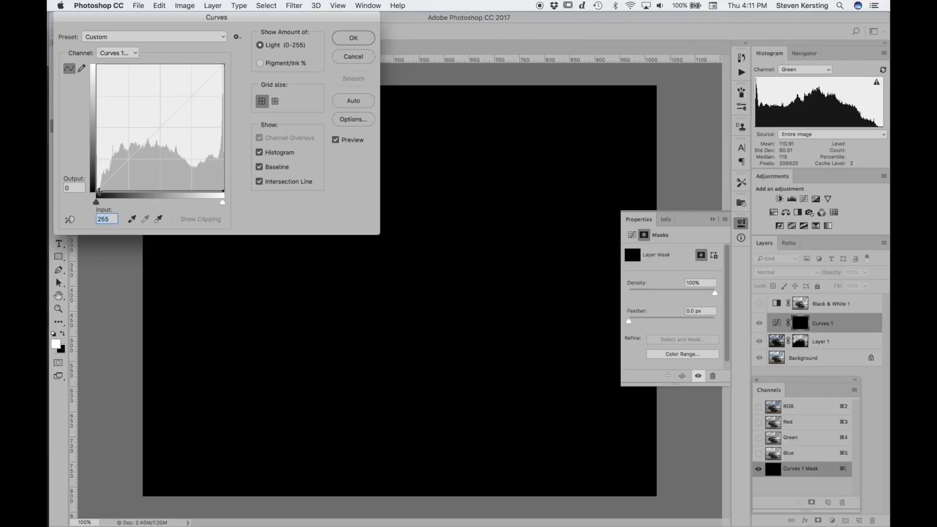
{"action": "left_click_drag", "start_coordinate": [97, 192], "coordinate": [94, 67]}
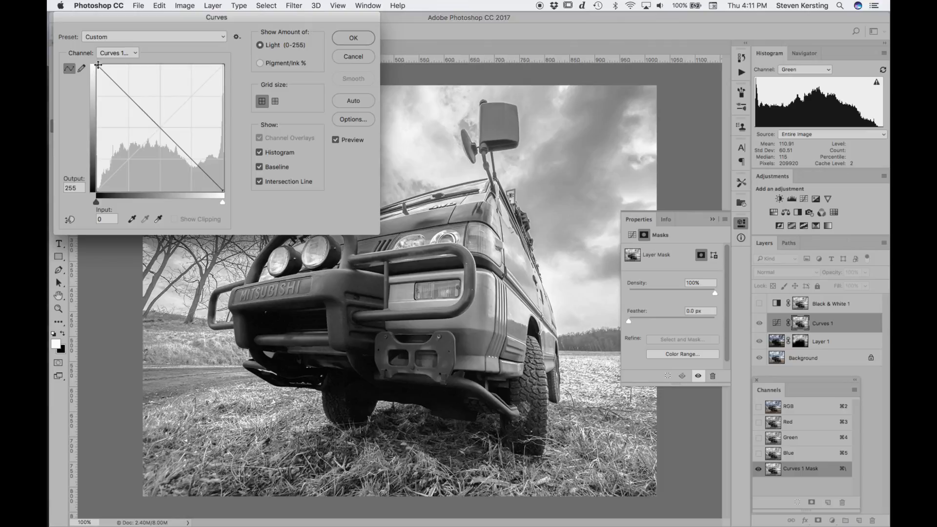
Try a midtone-peaked curve on the Curves 1 mask with endpoints at inputs 58 and 191 and output 0, and discard the adjustment.
{"action": "left_click_drag", "start_coordinate": [97, 66], "coordinate": [97, 190]}
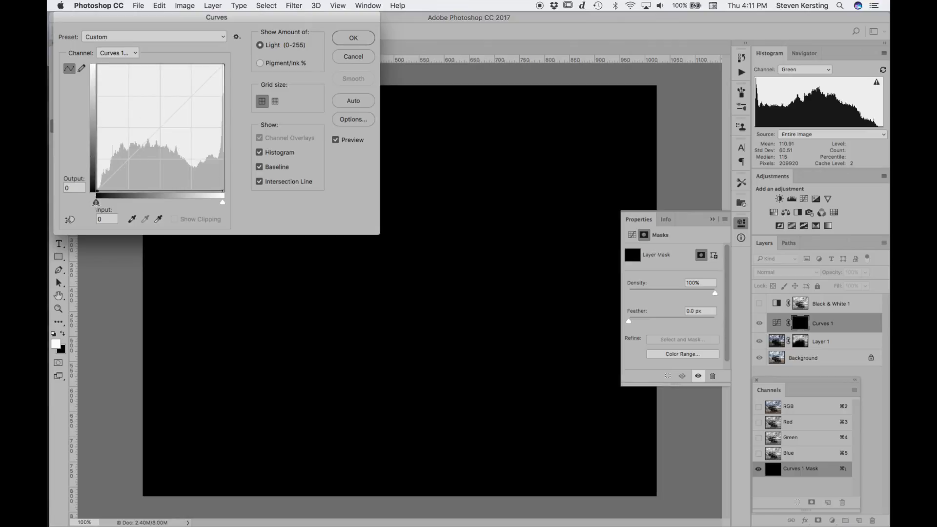
{"action": "left_click_drag", "start_coordinate": [159, 192], "coordinate": [159, 110]}
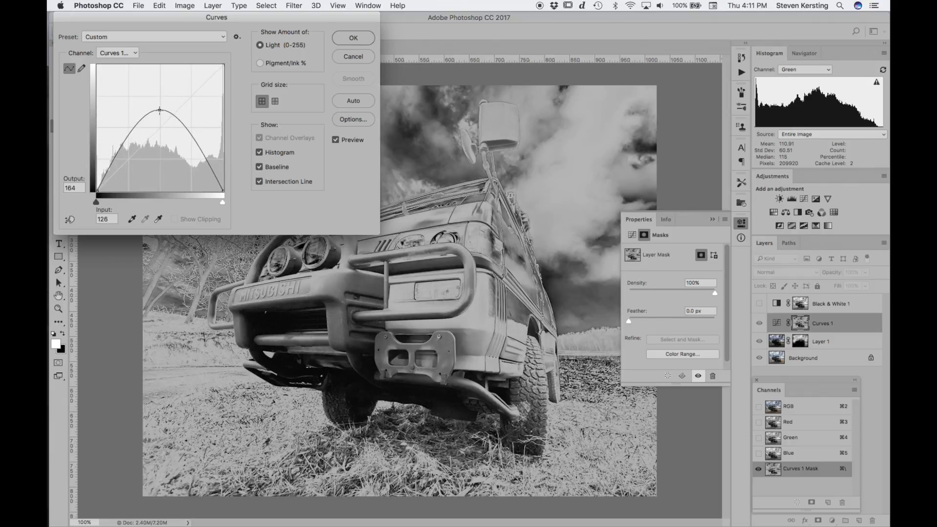
{"action": "left_click_drag", "start_coordinate": [160, 110], "coordinate": [159, 82]}
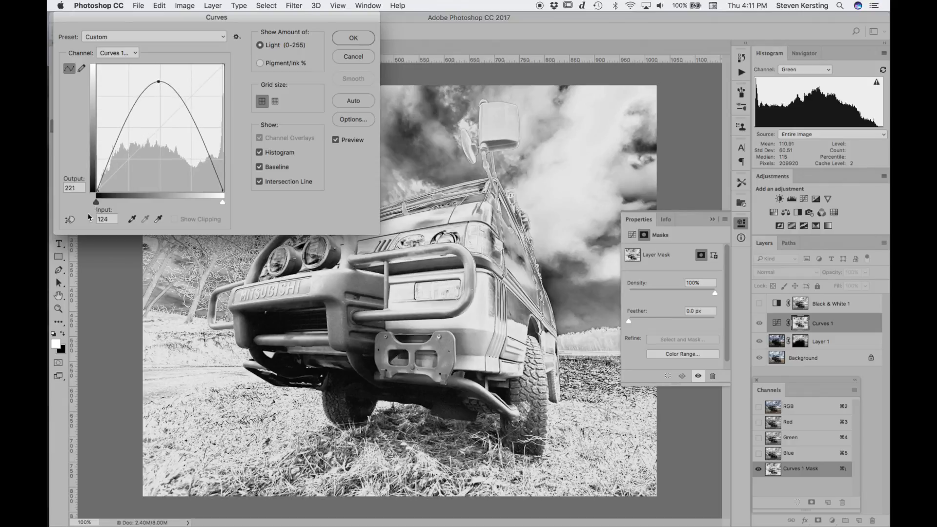
{"action": "left_click_drag", "start_coordinate": [96, 204], "coordinate": [125, 202]}
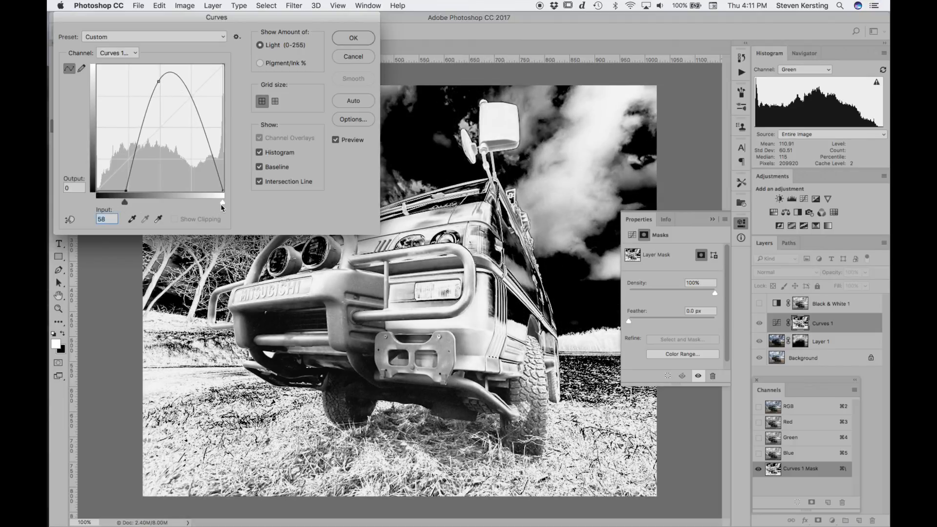
{"action": "left_click_drag", "start_coordinate": [220, 204], "coordinate": [191, 204]}
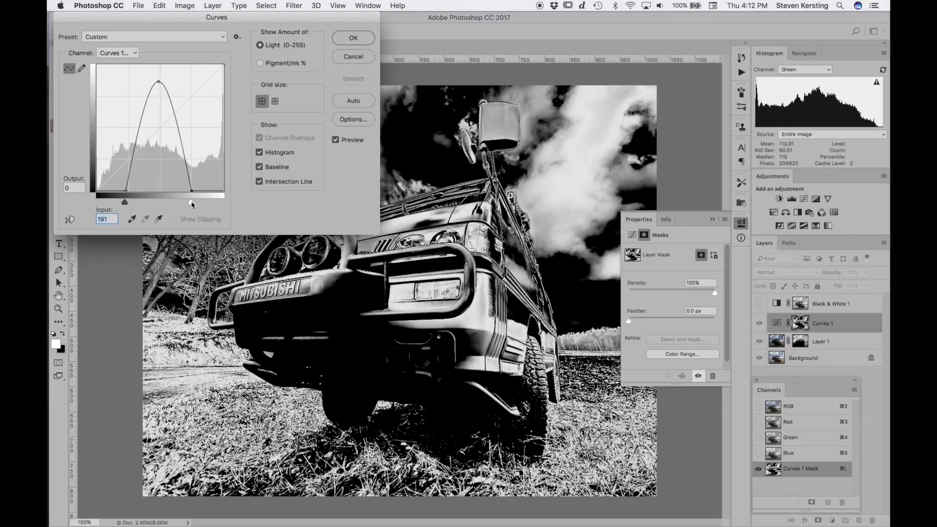
{"action": "left_click", "coordinate": [359, 57]}
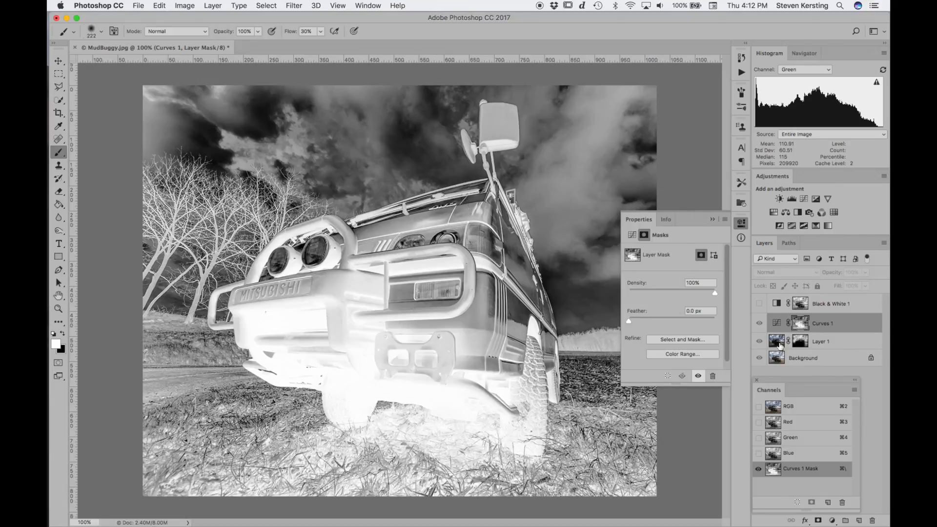
Return to the colour view and brighten the Curves 1 adjustment with a curve point at input 104, output 142.
{"action": "left_click", "coordinate": [800, 324], "text": "alt"}
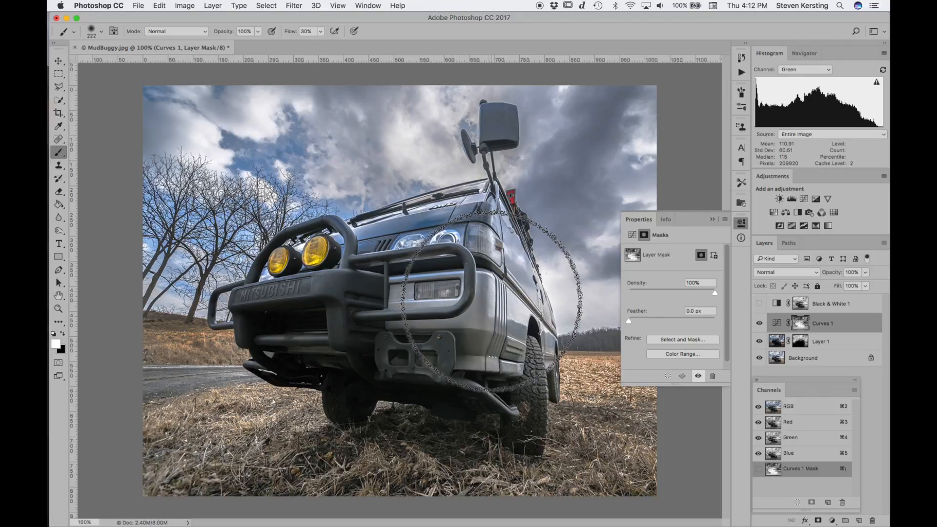
{"action": "key", "text": "super+m"}
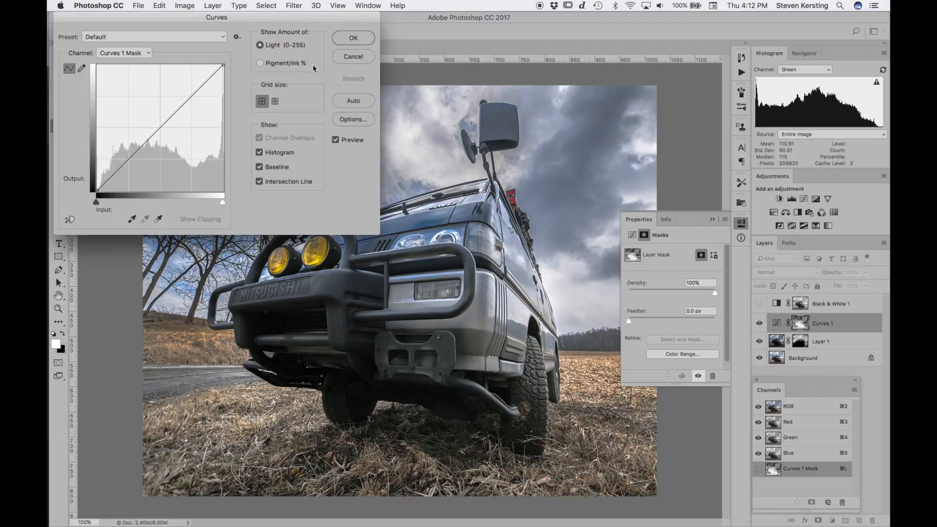
{"action": "left_click", "coordinate": [343, 56]}
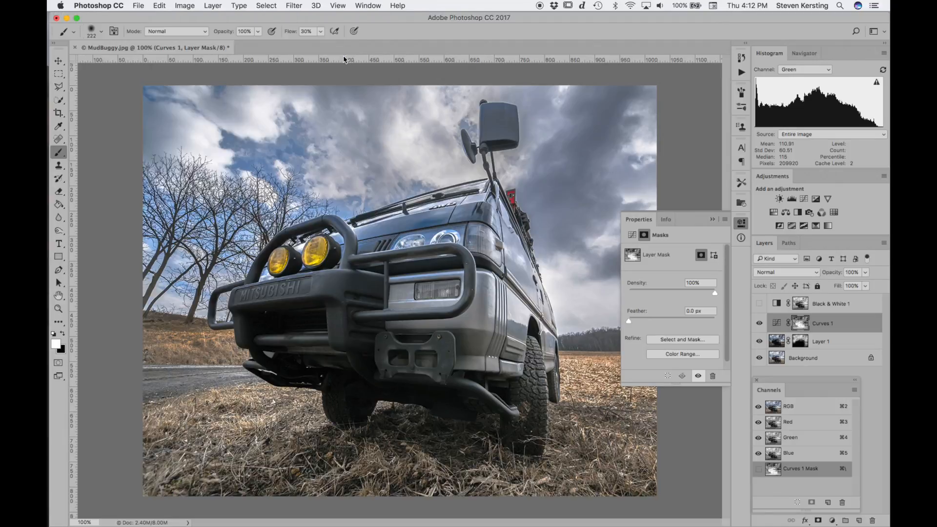
{"action": "left_click", "coordinate": [776, 323]}
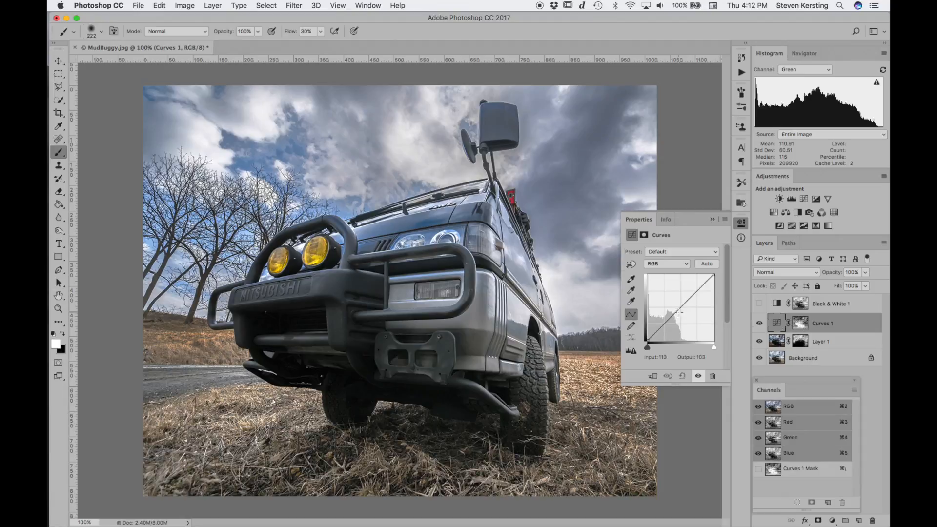
{"action": "mouse_move", "coordinate": [680, 306]}
{"action": "left_mouse_down"}
{"action": "mouse_move", "coordinate": [669, 294]}
{"action": "mouse_move", "coordinate": [675, 304]}
{"action": "left_mouse_up"}
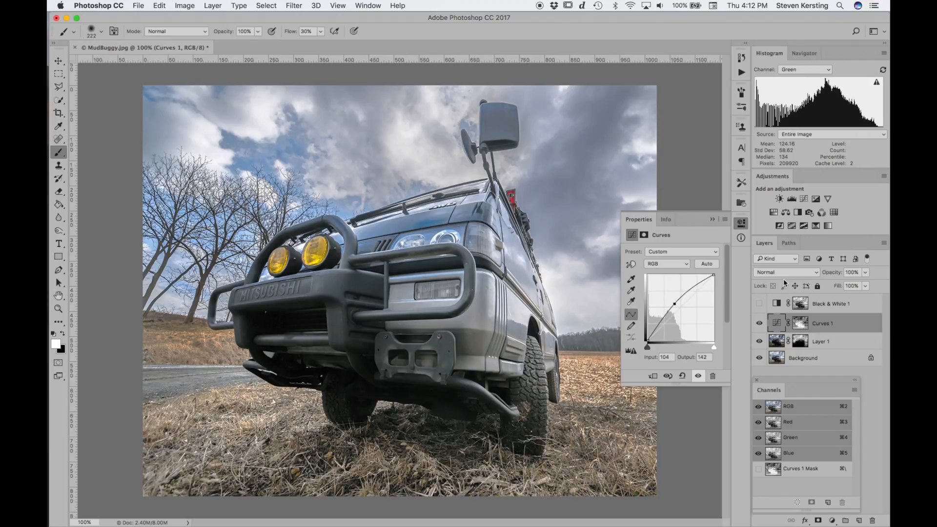
Restrict the Curves 1 mask to midtones with a peaked Curves adjustment, both endpoints at output 0 and moved inward, and the middle point at 145/123.
{"action": "left_click", "coordinate": [799, 324]}
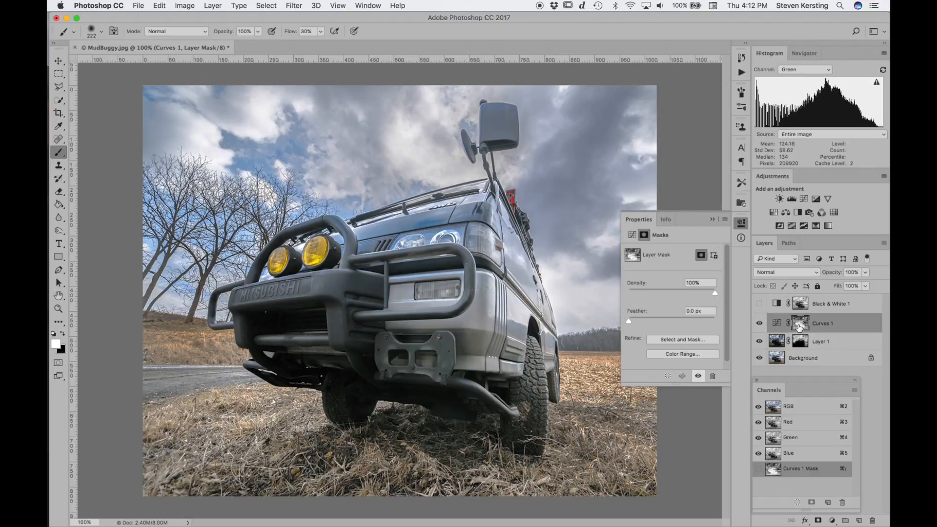
{"action": "key", "text": "super+m"}
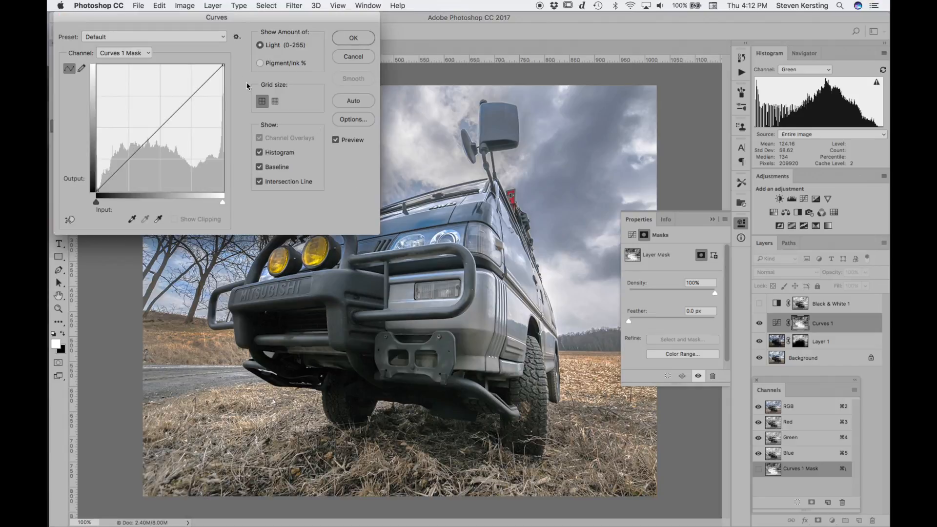
{"action": "left_click_drag", "start_coordinate": [224, 66], "coordinate": [222, 191]}
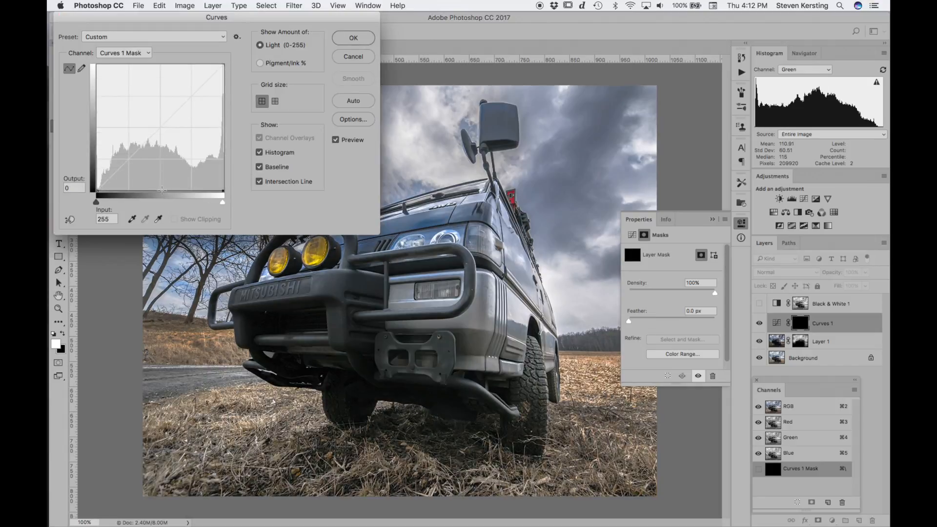
{"action": "left_click_drag", "start_coordinate": [162, 190], "coordinate": [162, 116]}
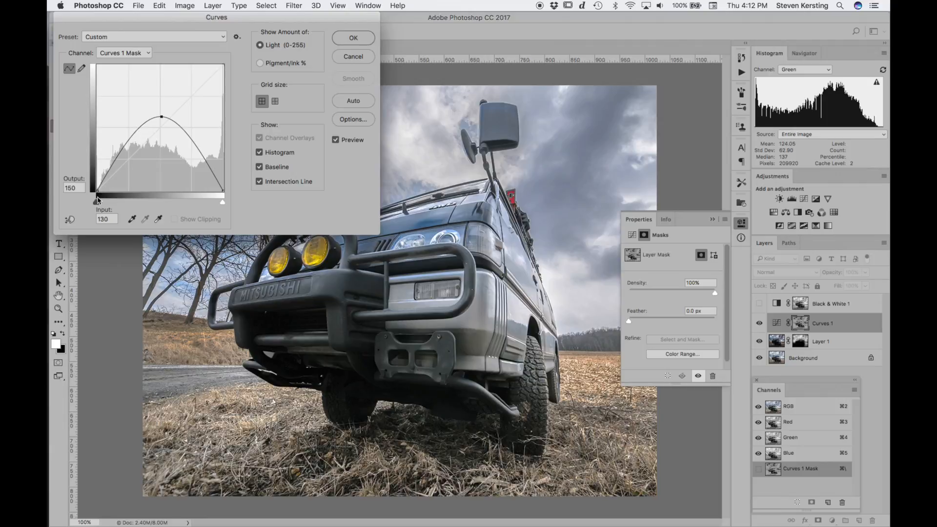
{"action": "left_click_drag", "start_coordinate": [97, 204], "coordinate": [122, 216]}
{"action": "left_click_drag", "start_coordinate": [222, 205], "coordinate": [183, 196]}
{"action": "mouse_move", "coordinate": [161, 117]}
{"action": "left_mouse_down"}
{"action": "mouse_move", "coordinate": [162, 100]}
{"action": "mouse_move", "coordinate": [167, 159]}
{"action": "mouse_move", "coordinate": [169, 133]}
{"action": "left_mouse_up"}
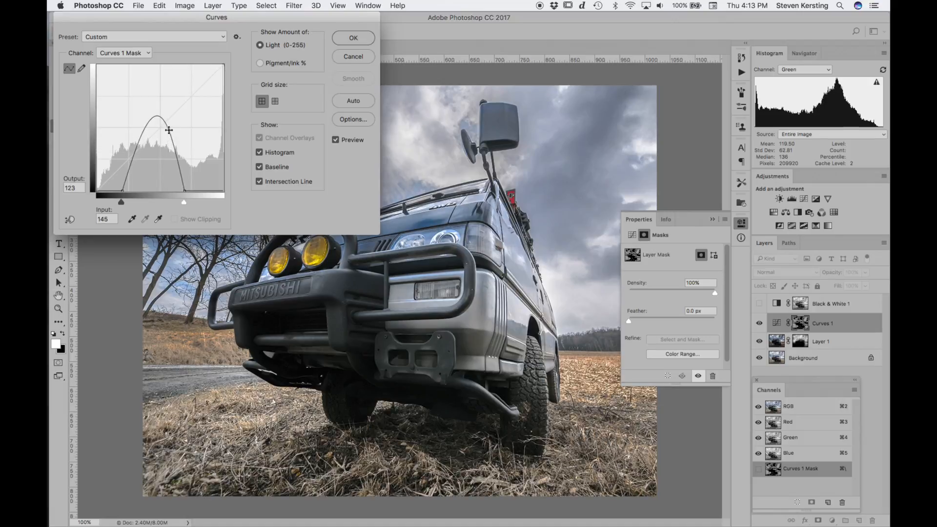
{"action": "left_click", "coordinate": [352, 40]}
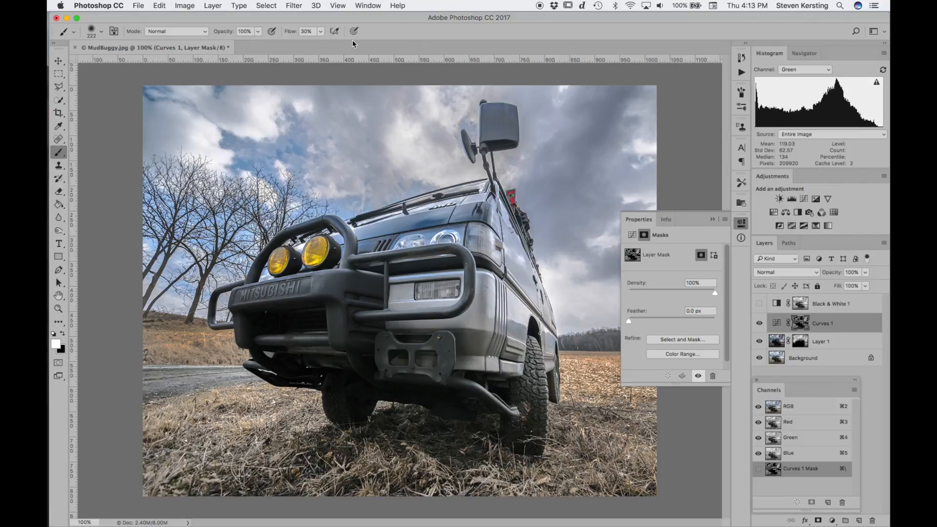
Delete the Black & White adjustment layer and load the Curves 1 mask as a selection.
{"action": "left_click", "coordinate": [843, 305]}
{"action": "key", "text": "BackSpace"}
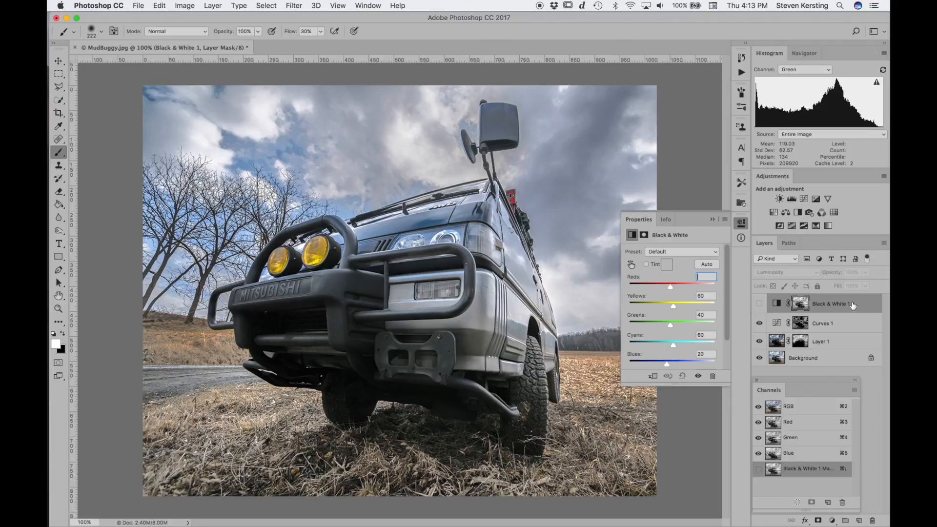
{"action": "key", "text": "Return"}
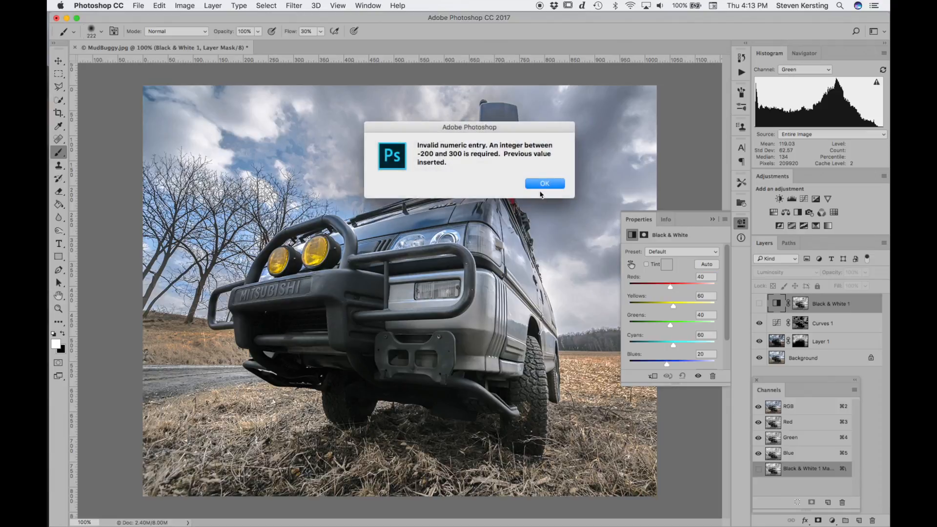
{"action": "left_click", "coordinate": [540, 184]}
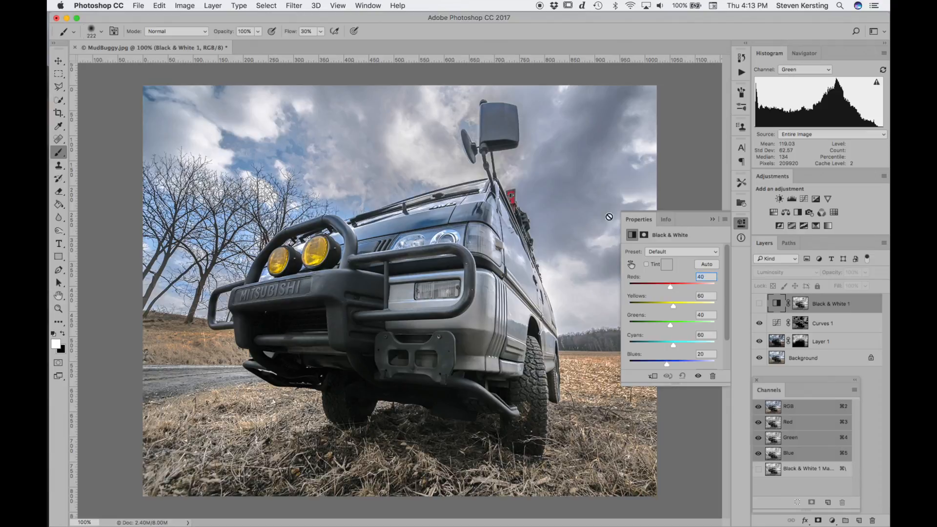
{"action": "left_click", "coordinate": [806, 303]}
{"action": "key", "text": "BackSpace"}
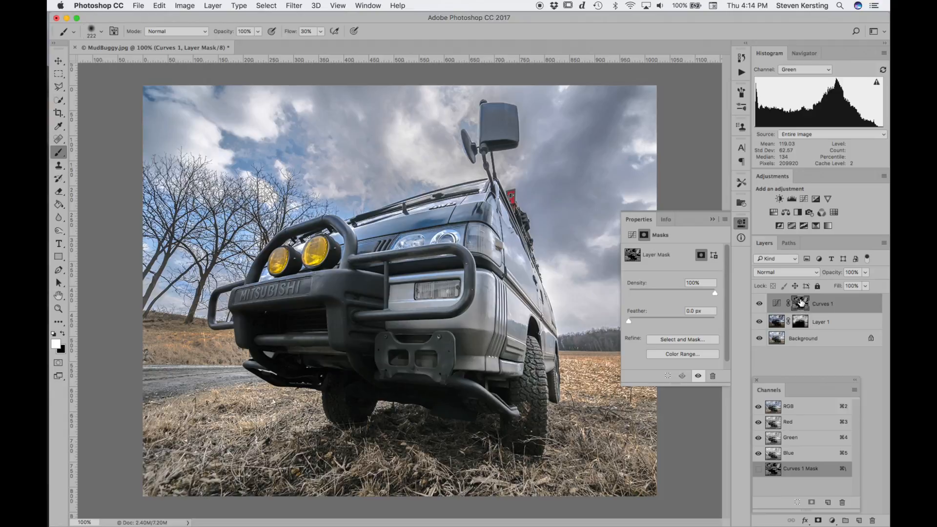
{"action": "left_click", "coordinate": [800, 303], "text": "super"}
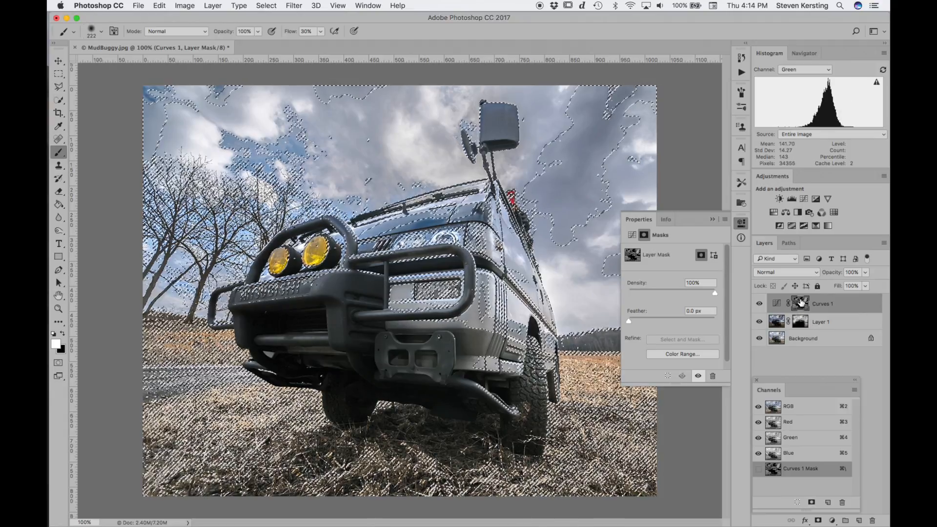
Paint white on the Layer 1 mask through the midtone selection, over the sky and vehicle, and compare the Layer 1 and Curves 1 masks.
{"action": "left_click", "coordinate": [800, 321]}
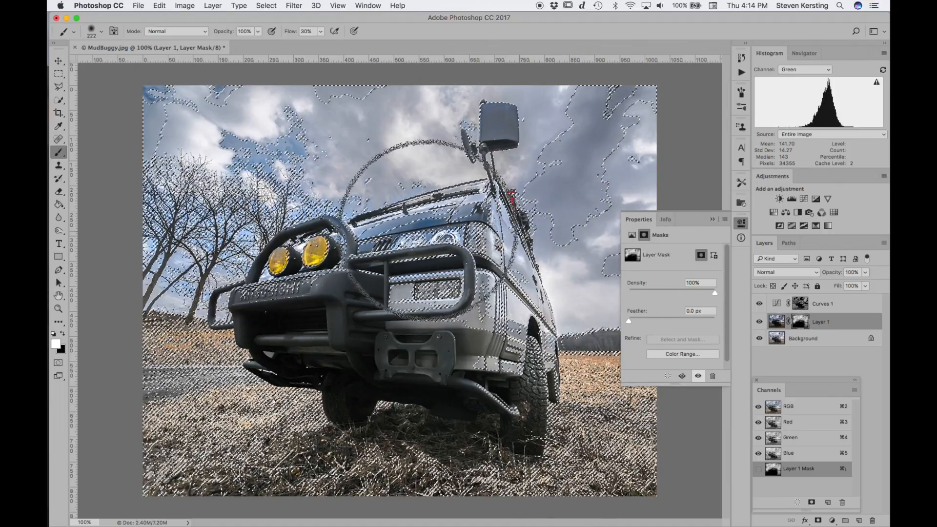
{"action": "mouse_move", "coordinate": [551, 190]}
{"action": "left_mouse_down"}
{"action": "mouse_move", "coordinate": [569, 217]}
{"action": "mouse_move", "coordinate": [603, 172]}
{"action": "mouse_move", "coordinate": [604, 145]}
{"action": "mouse_move", "coordinate": [593, 186]}
{"action": "mouse_move", "coordinate": [575, 178]}
{"action": "left_mouse_up"}
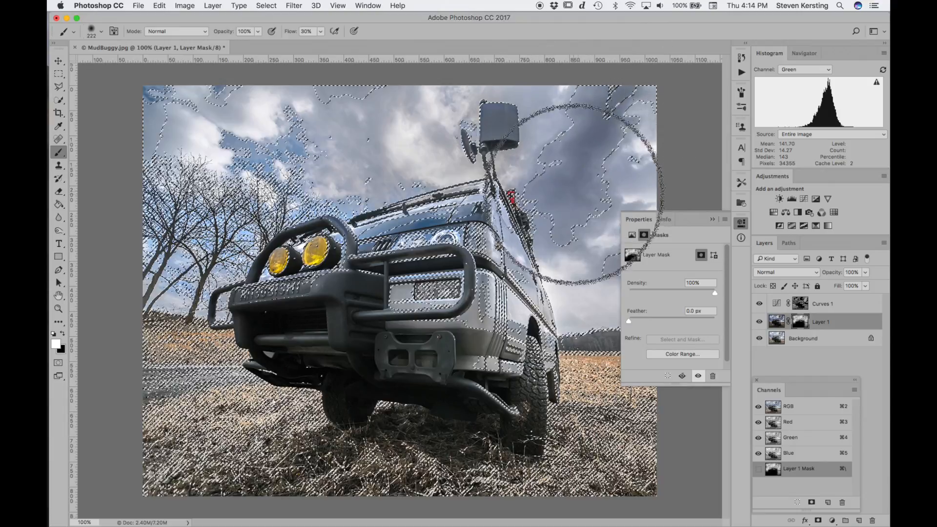
{"action": "mouse_move", "coordinate": [178, 141]}
{"action": "left_mouse_down"}
{"action": "mouse_move", "coordinate": [216, 157]}
{"action": "mouse_move", "coordinate": [198, 94]}
{"action": "mouse_move", "coordinate": [385, 115]}
{"action": "mouse_move", "coordinate": [302, 127]}
{"action": "mouse_move", "coordinate": [454, 136]}
{"action": "mouse_move", "coordinate": [476, 212]}
{"action": "mouse_move", "coordinate": [481, 186]}
{"action": "mouse_move", "coordinate": [439, 298]}
{"action": "left_mouse_up"}
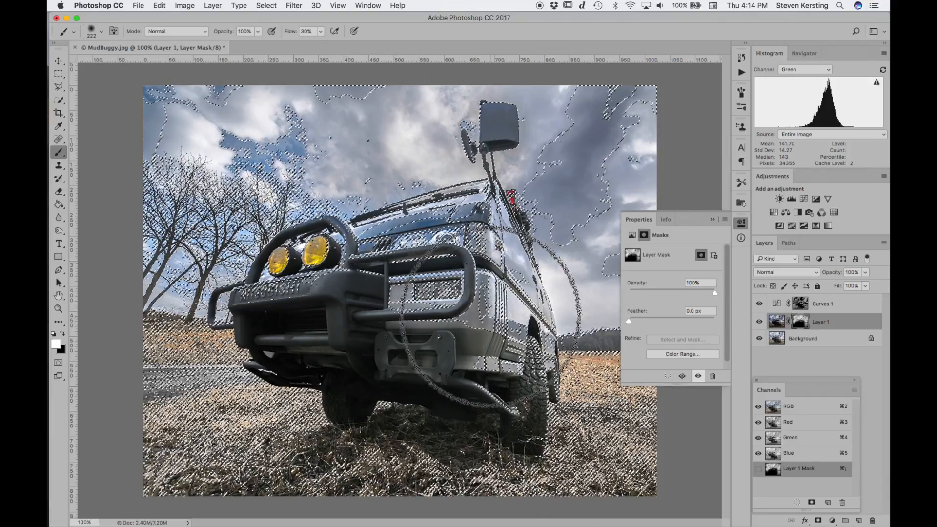
{"action": "left_click", "coordinate": [799, 326], "text": "alt"}
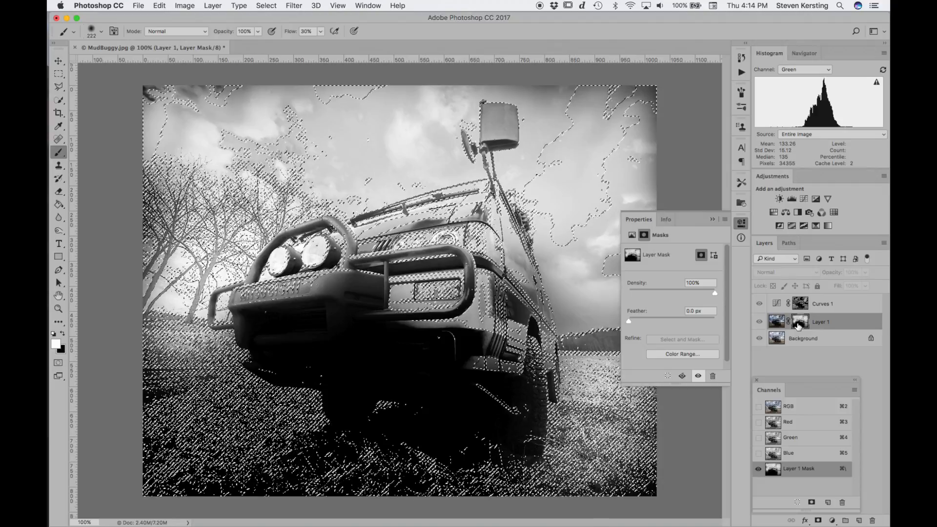
{"action": "left_click", "coordinate": [800, 305], "text": "alt"}
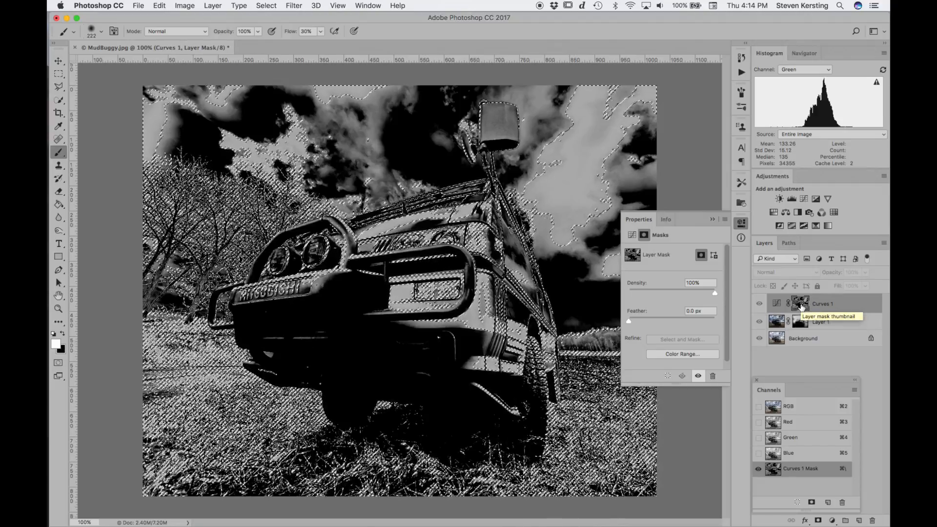
{"action": "left_click", "coordinate": [778, 338]}
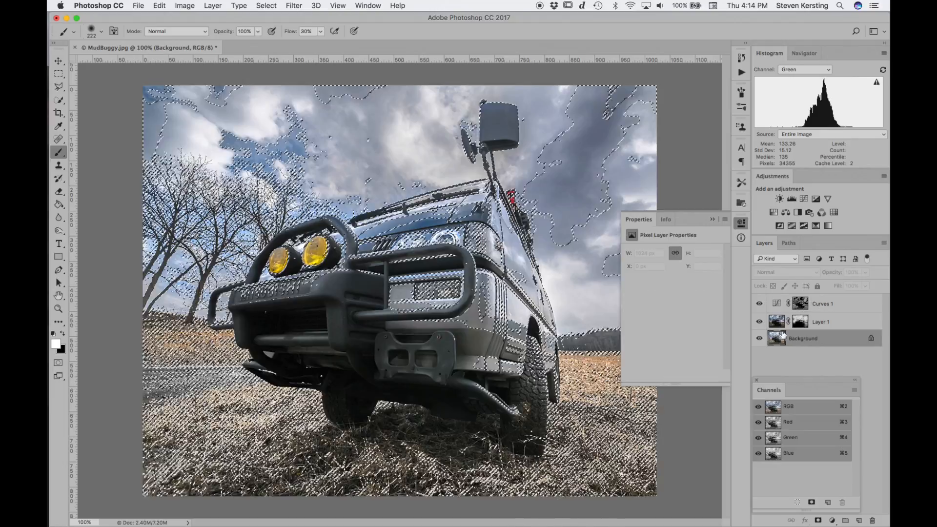
Reload the Curves 1 mask as a selection, add a Levels adjustment layer masked by it, and inspect the new layer's mask.
{"action": "left_click", "coordinate": [800, 305]}
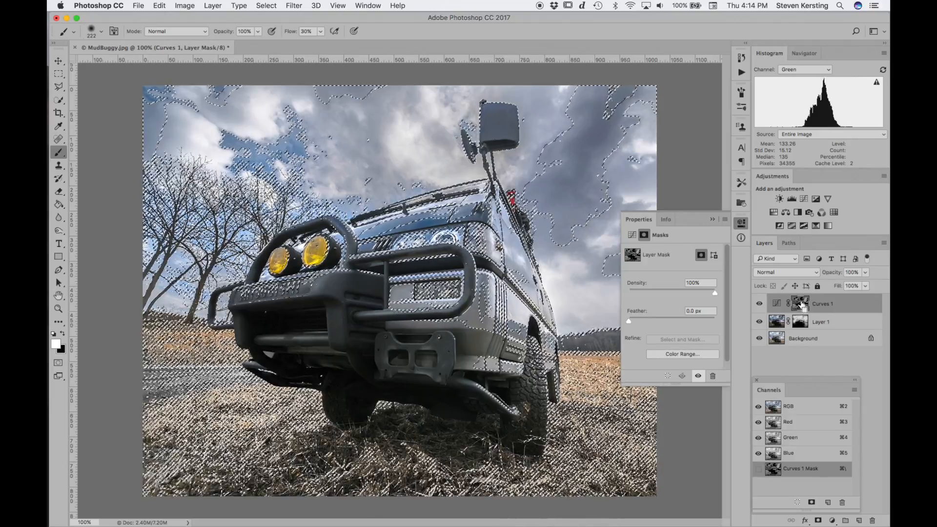
{"action": "key", "text": "super+d"}
{"action": "left_click", "coordinate": [802, 304], "text": "super"}
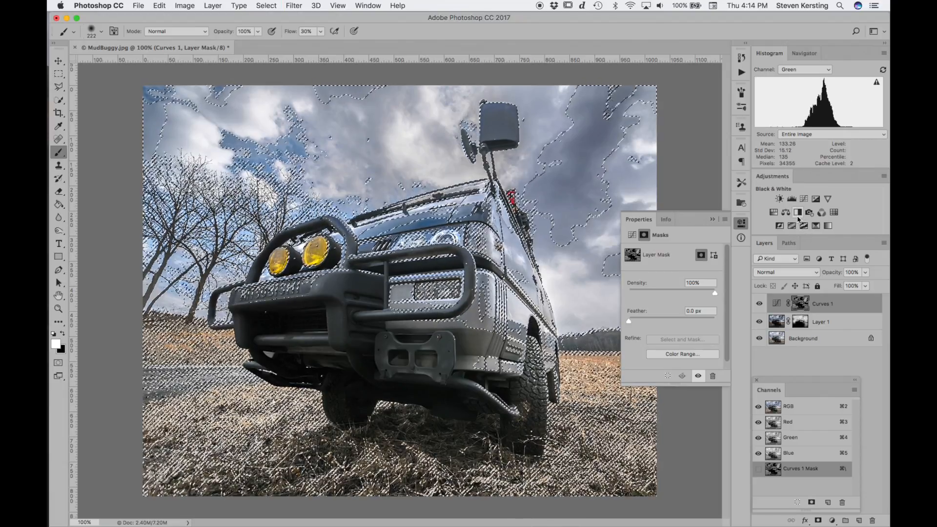
{"action": "left_click", "coordinate": [792, 199]}
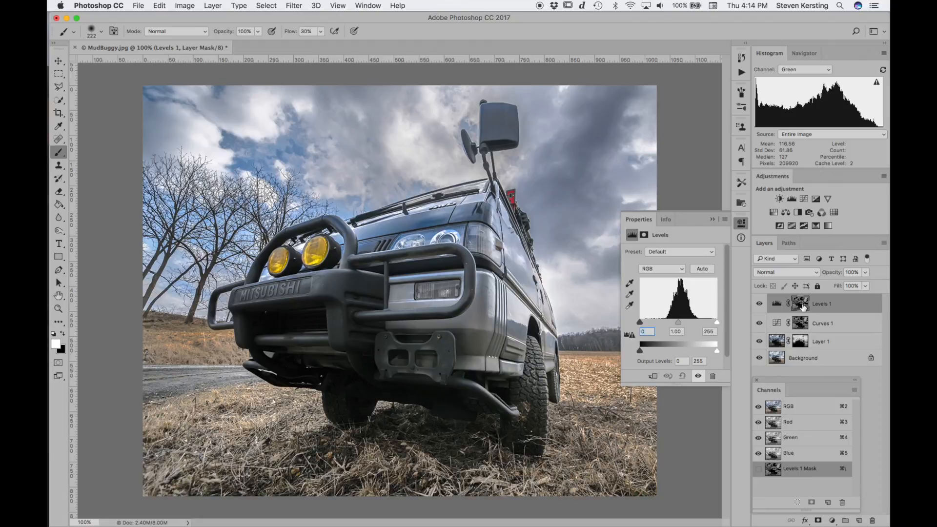
{"action": "left_click", "coordinate": [802, 305], "text": "alt"}
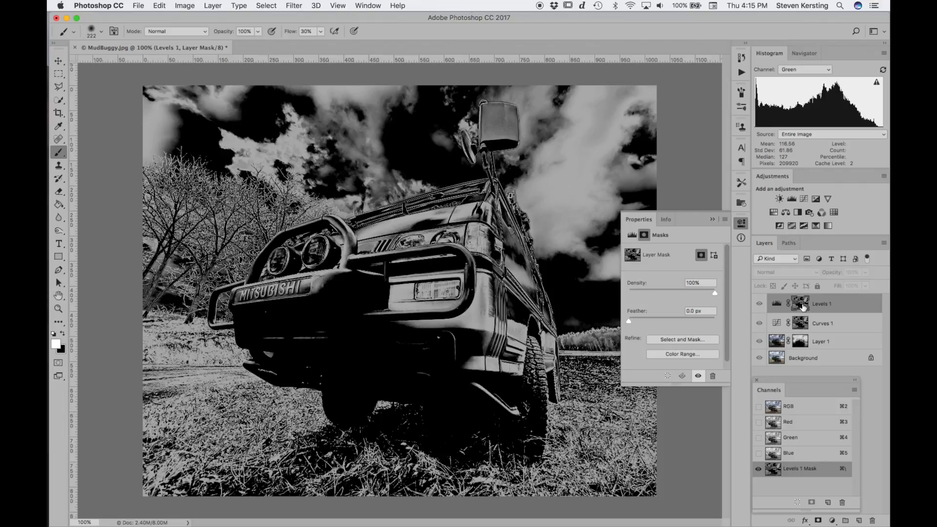
{"action": "left_click", "coordinate": [802, 306], "text": "alt"}
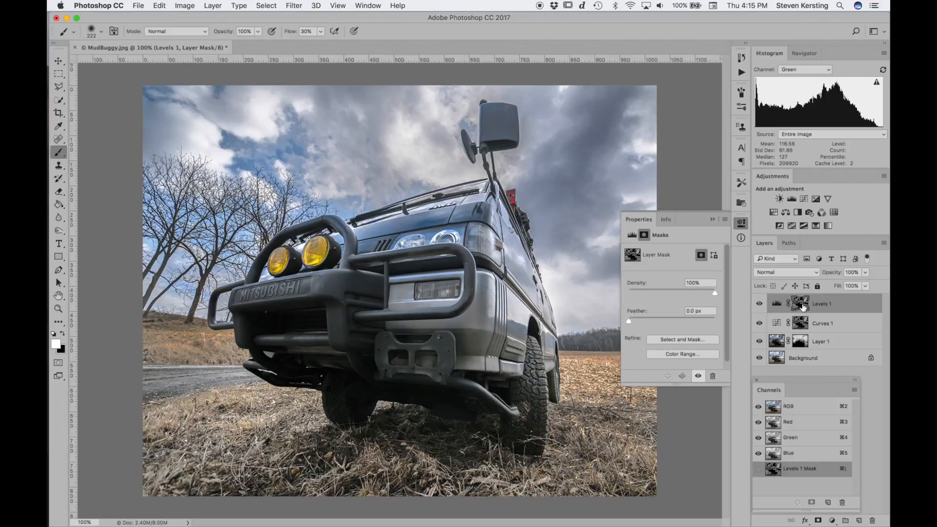